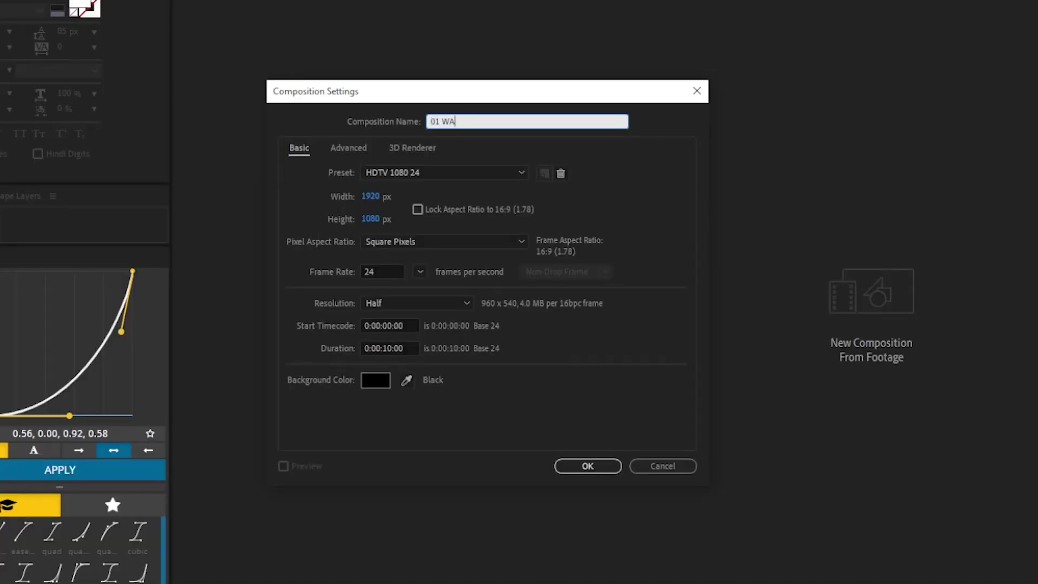
Step: Create a 1920 x 1080, 24 fps composition named 01 WAVE TEXT and move it into the PRECOMPS folder
{"action": "type", "text": "VE TEXT"}
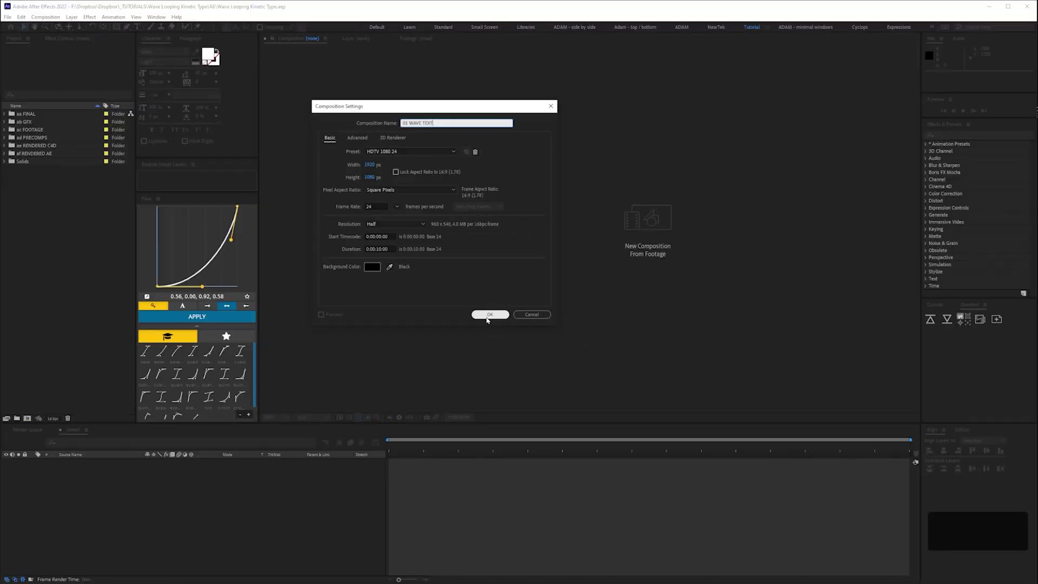
{"action": "left_click", "coordinate": [588, 466]}
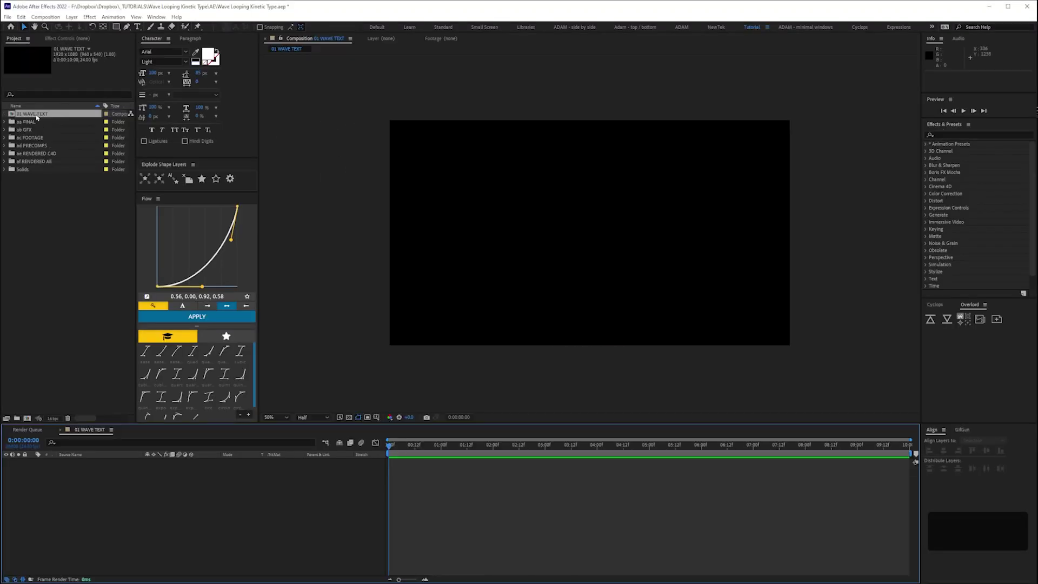
{"action": "left_click_drag", "start_coordinate": [37, 118], "coordinate": [4, 141]}
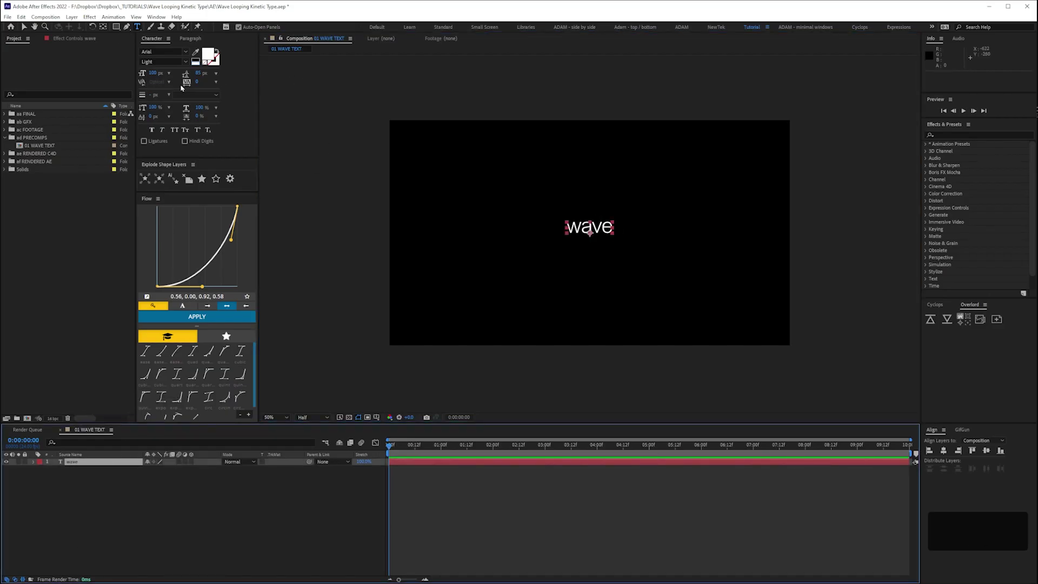
Step: Format the wave text in Gotham Ultra, all caps, at a font size of 400 px
{"action": "left_click", "coordinate": [162, 51]}
{"action": "type", "text": "gotham"}
{"action": "key", "text": "Return"}
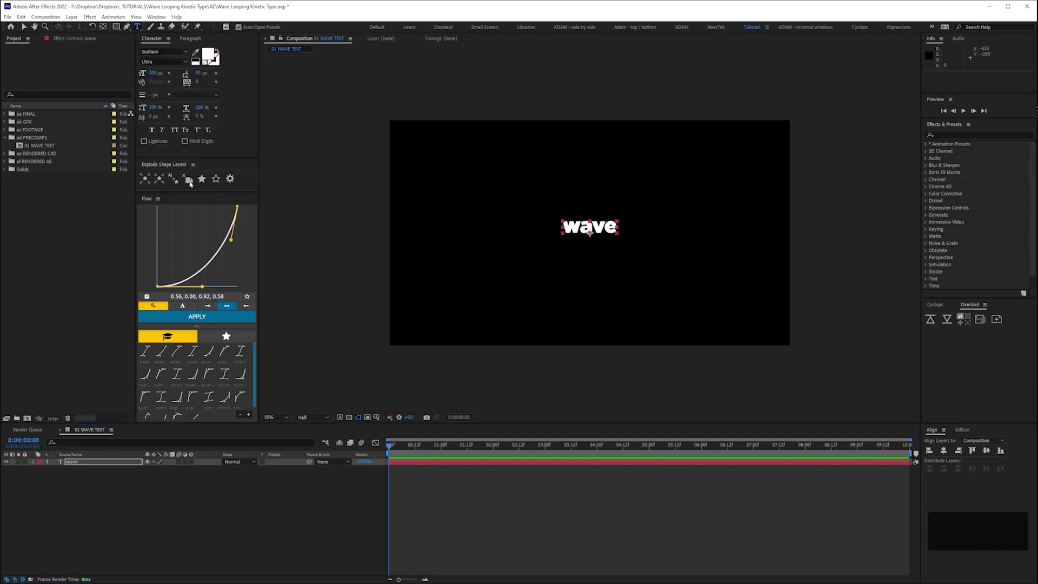
{"action": "left_click", "coordinate": [174, 130]}
{"action": "left_click_drag", "start_coordinate": [152, 72], "coordinate": [198, 138]}
{"action": "type", "text": "400"}
{"action": "key", "text": "Return"}
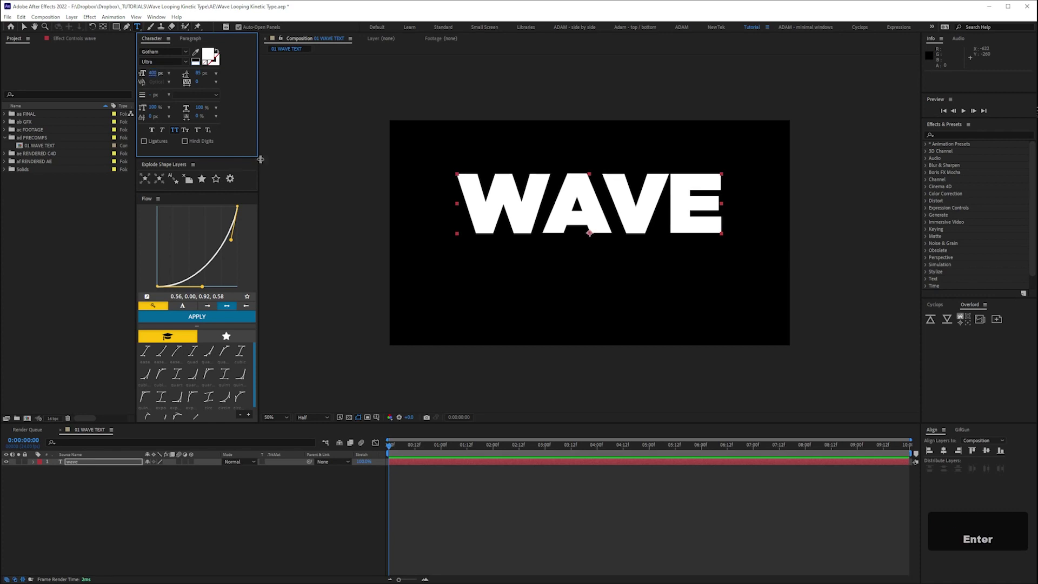
Step: Center the wave text layer in the composition and tighten its letter tracking to -27
{"action": "left_click", "coordinate": [113, 462]}
{"action": "key", "text": "ctrl+Home"}
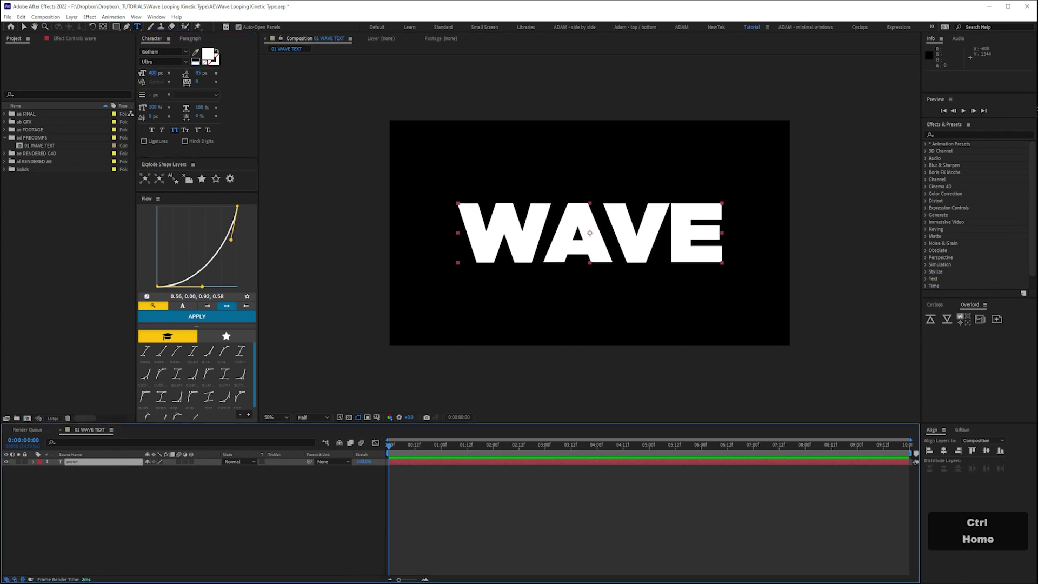
{"action": "left_click_drag", "start_coordinate": [198, 82], "coordinate": [182, 93]}
{"action": "left_click_drag", "start_coordinate": [588, 238], "coordinate": [714, 238]}
{"action": "left_click", "coordinate": [200, 81]}
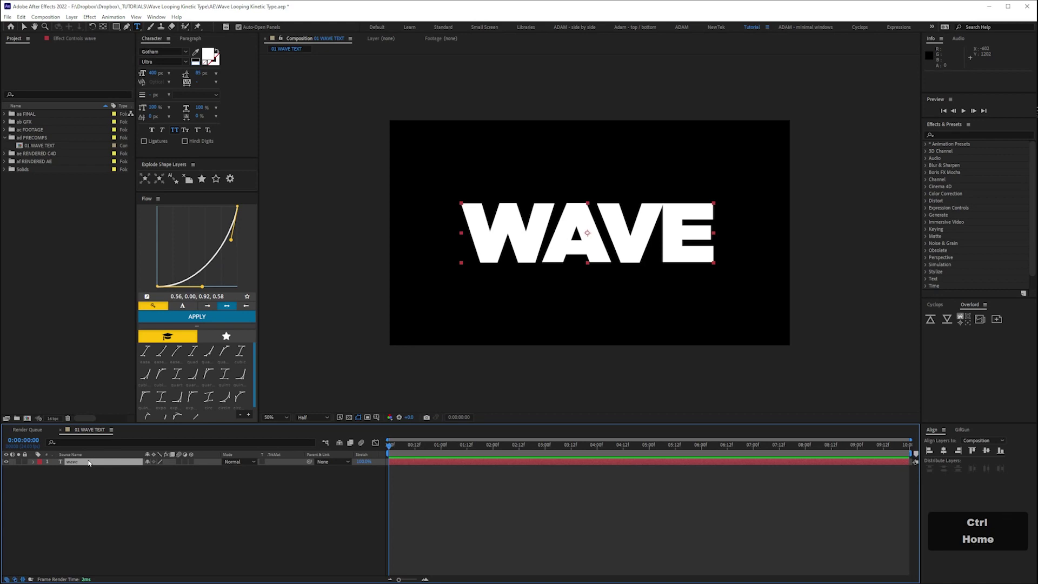
{"action": "left_click", "coordinate": [319, 553]}
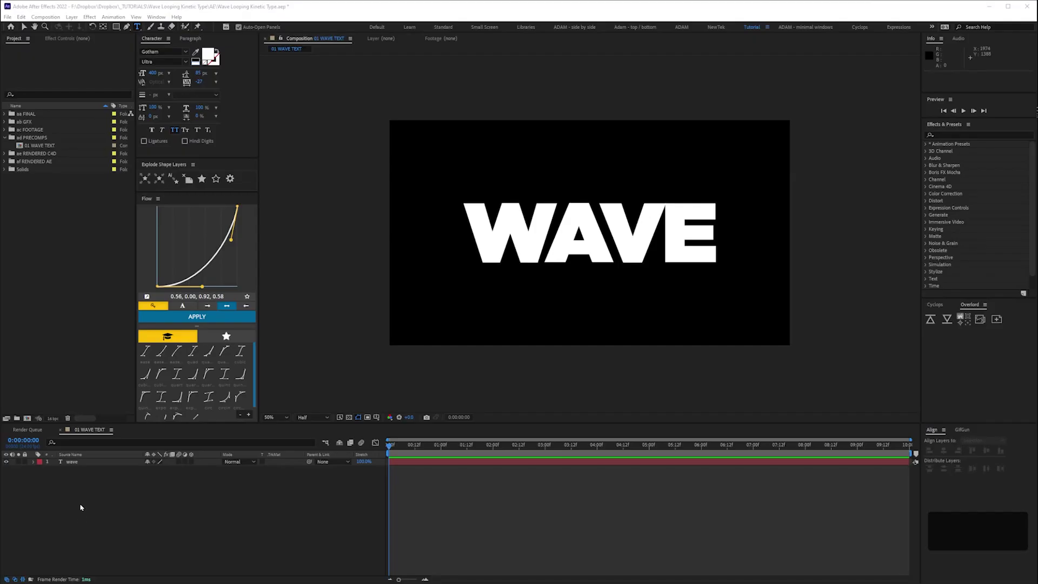
Step: Create shapes from the wave text and make the resulting outlines layer 3D
{"action": "right_click", "coordinate": [74, 462]}
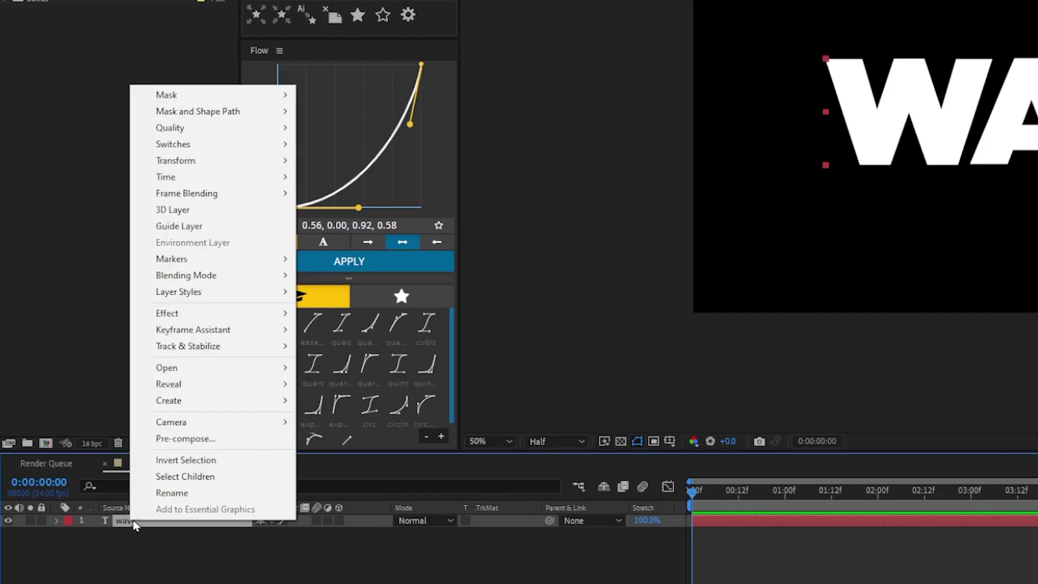
{"action": "mouse_move", "coordinate": [223, 401]}
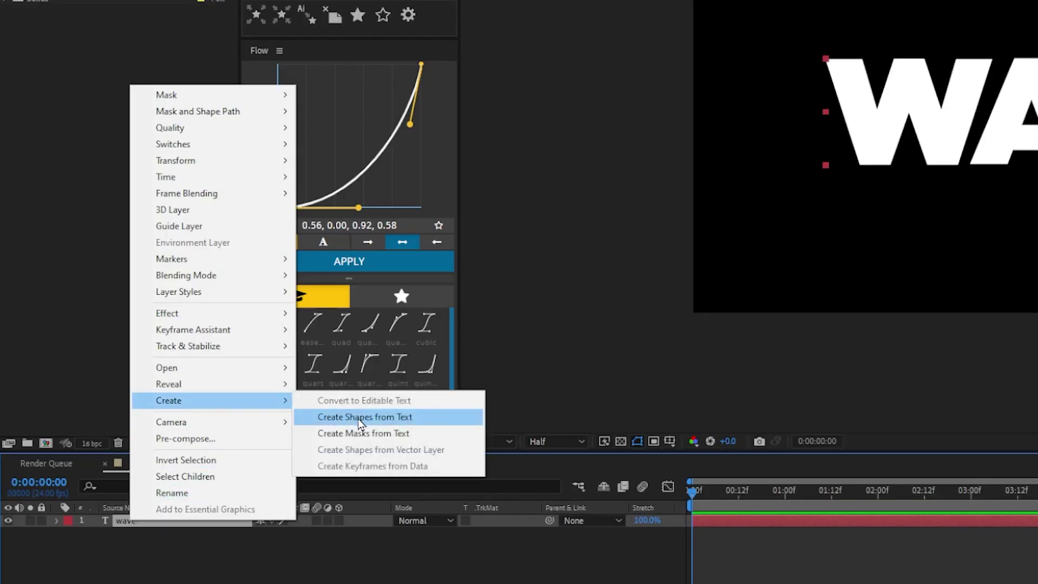
{"action": "left_click", "coordinate": [360, 417]}
{"action": "left_click", "coordinate": [337, 521]}
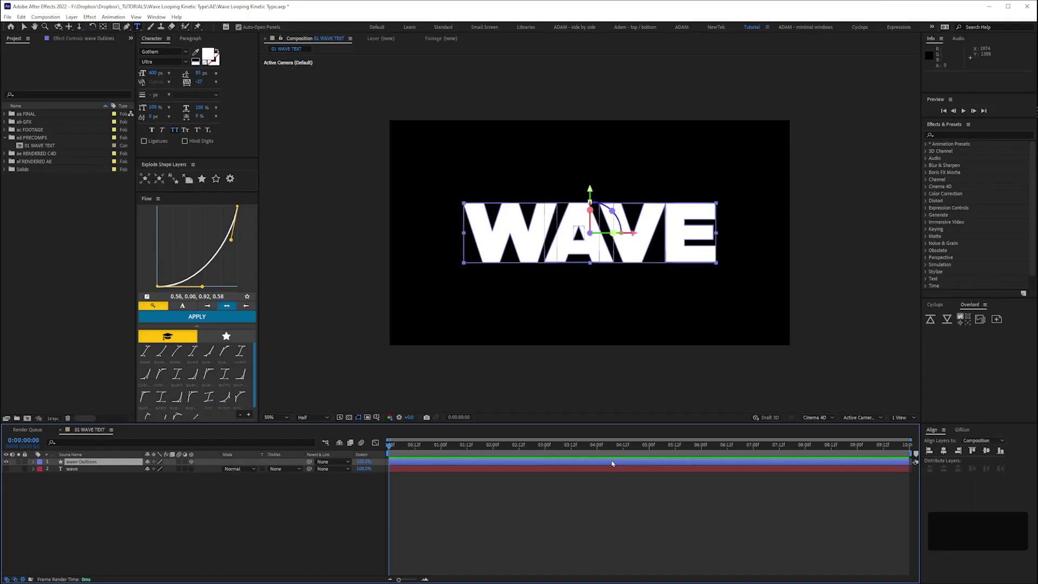
Step: Show the composition in two views and set its 3D renderer to Cinema 4D
{"action": "left_click", "coordinate": [907, 418]}
{"action": "left_click", "coordinate": [906, 439]}
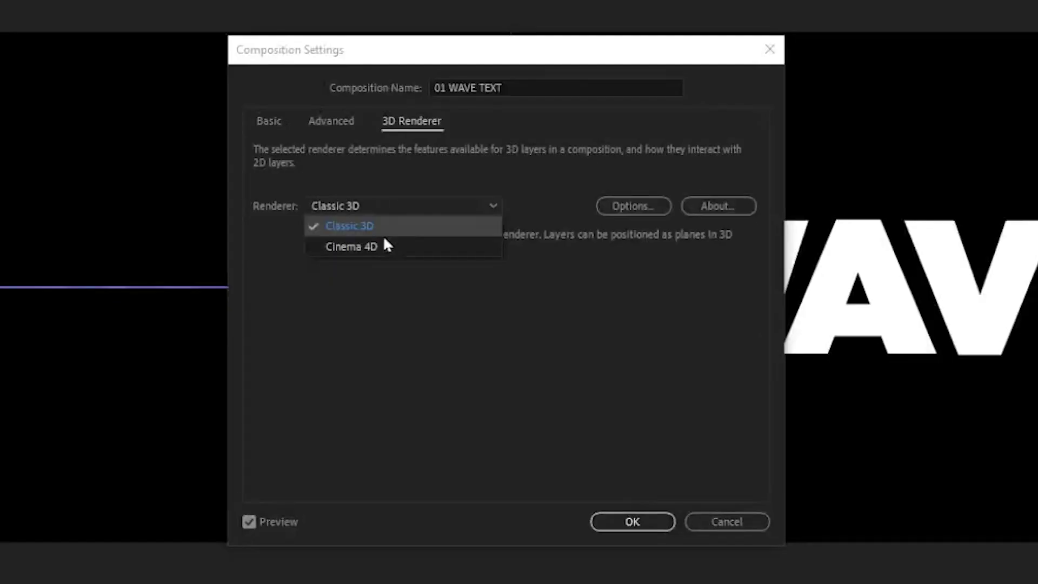
{"action": "left_click", "coordinate": [381, 244]}
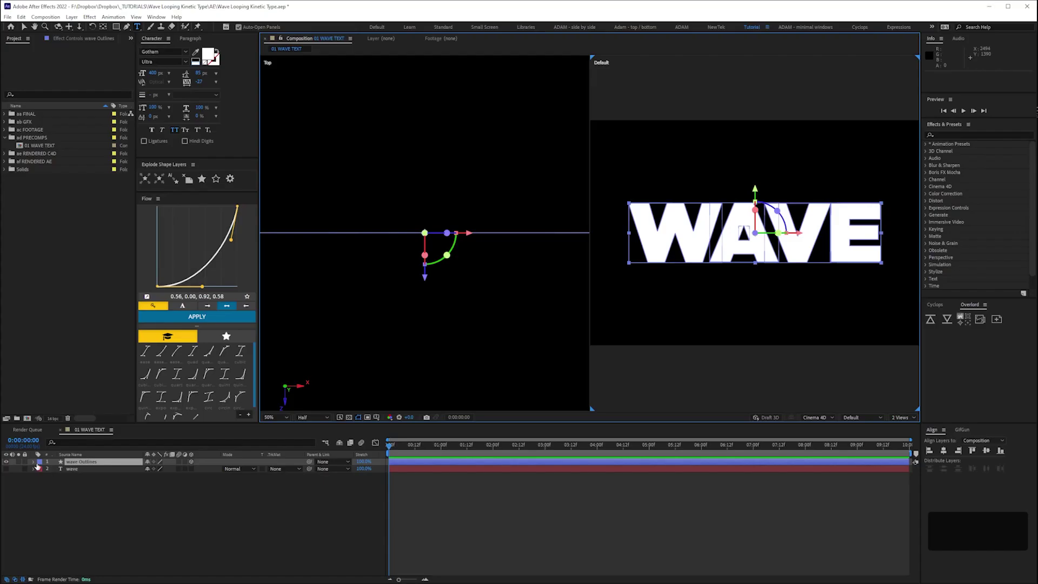
Step: Set the extrusion depth of the wave Outlines layer to 30 in its geometry options
{"action": "left_click", "coordinate": [34, 462]}
{"action": "left_click", "coordinate": [41, 483]}
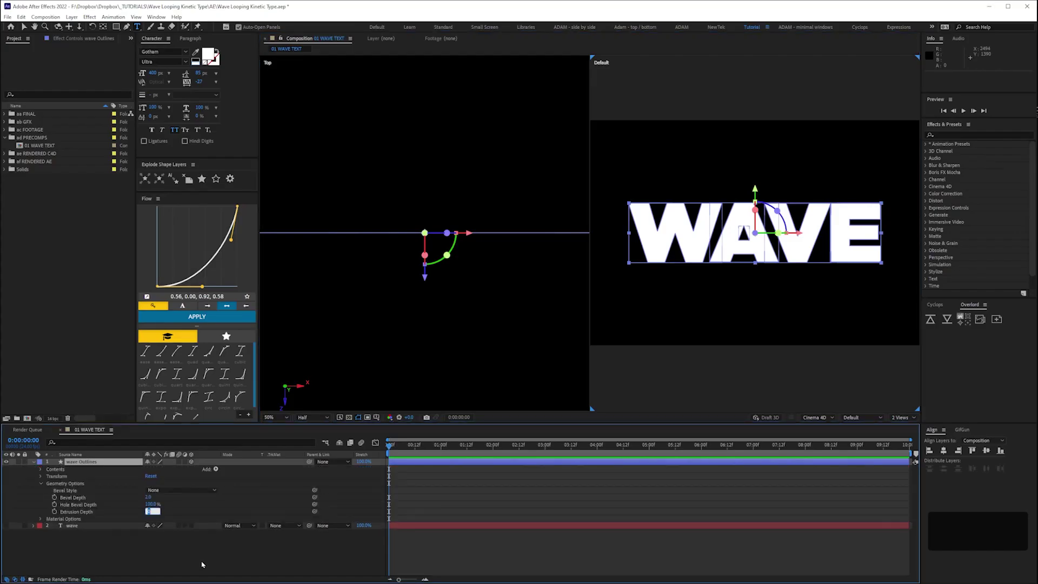
{"action": "type", "text": "30"}
{"action": "key", "text": "Return"}
Step: Shift the wave Outlines anchor point along Z to the middle of the extrusion
{"action": "key", "text": "a"}
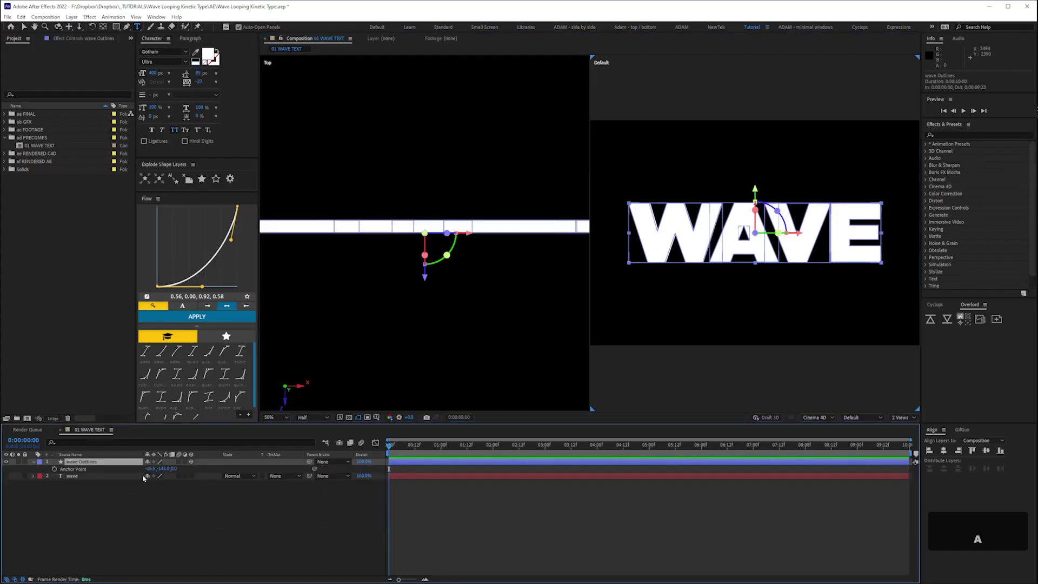
{"action": "key", "text": "shift+Up"}
{"action": "key", "text": "shift+Up"}
{"action": "key", "text": "shift+Up"}
{"action": "key", "text": "shift+Up"}
{"action": "key", "text": "shift+Up"}
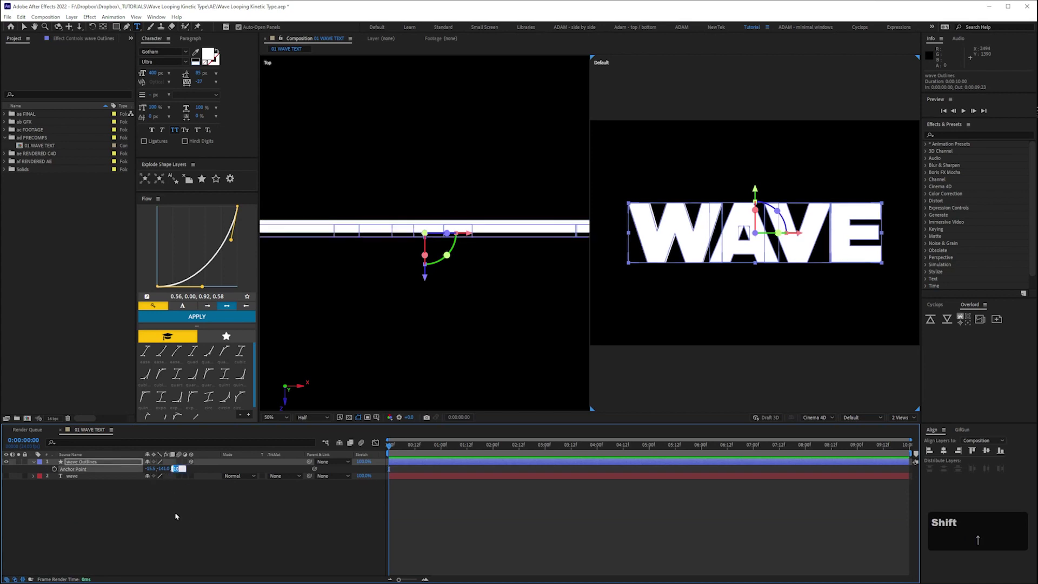
{"action": "left_click", "coordinate": [173, 517]}
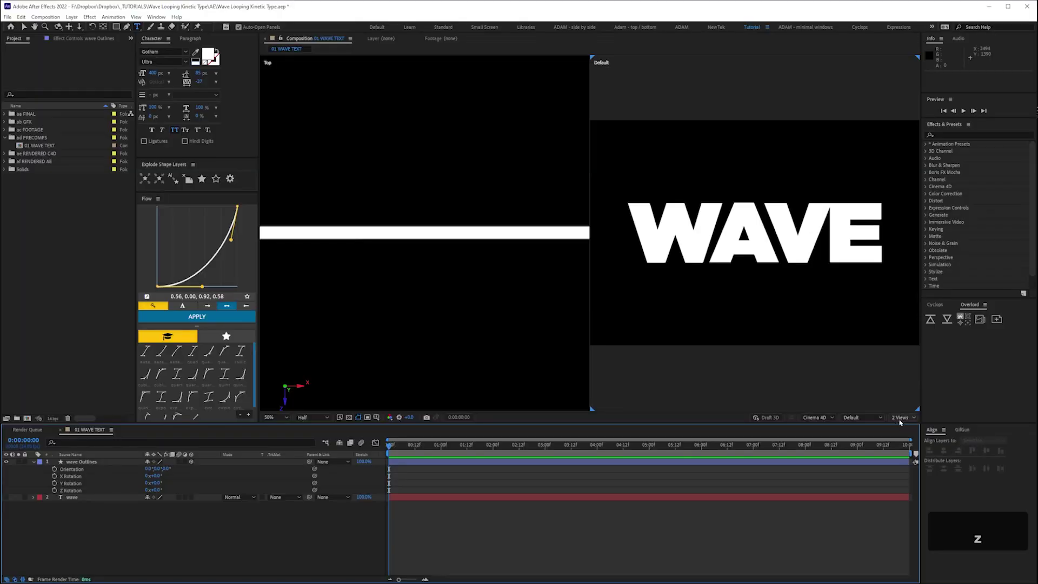
Step: Return the composition to a single view and display timeline time as frames
{"action": "left_click", "coordinate": [901, 418]}
{"action": "left_click", "coordinate": [904, 427]}
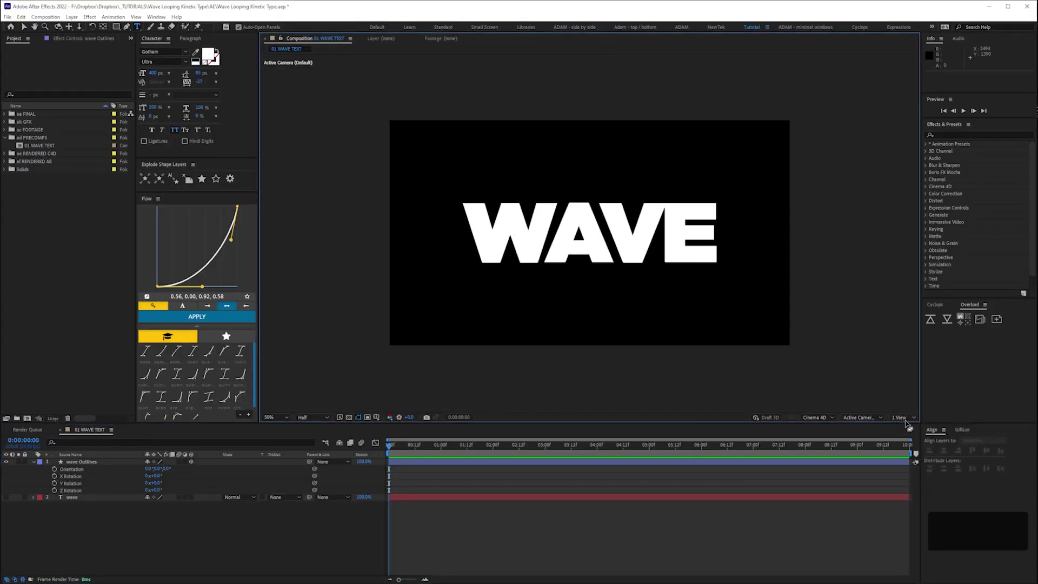
{"action": "left_click", "coordinate": [186, 571]}
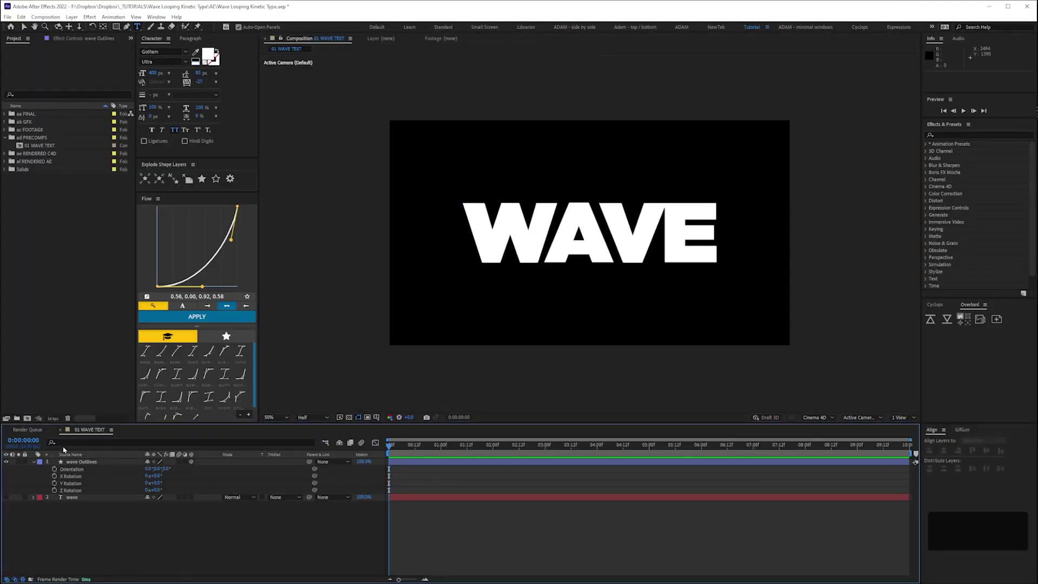
{"action": "left_click", "coordinate": [31, 443], "text": "ctrl"}
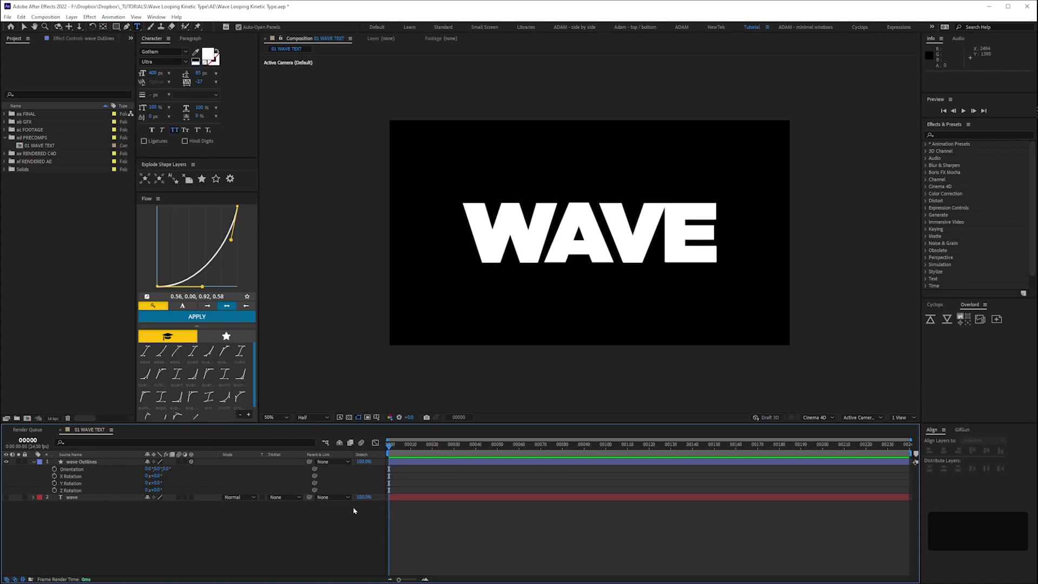
Step: Start X Rotation keyframing on the wave Outlines layer at frame 10
{"action": "key", "text": "shift+Page_Down"}
{"action": "key", "text": "semicolon"}
{"action": "key", "text": "minus"}
{"action": "key", "text": "minus"}
{"action": "left_click", "coordinate": [54, 476]}
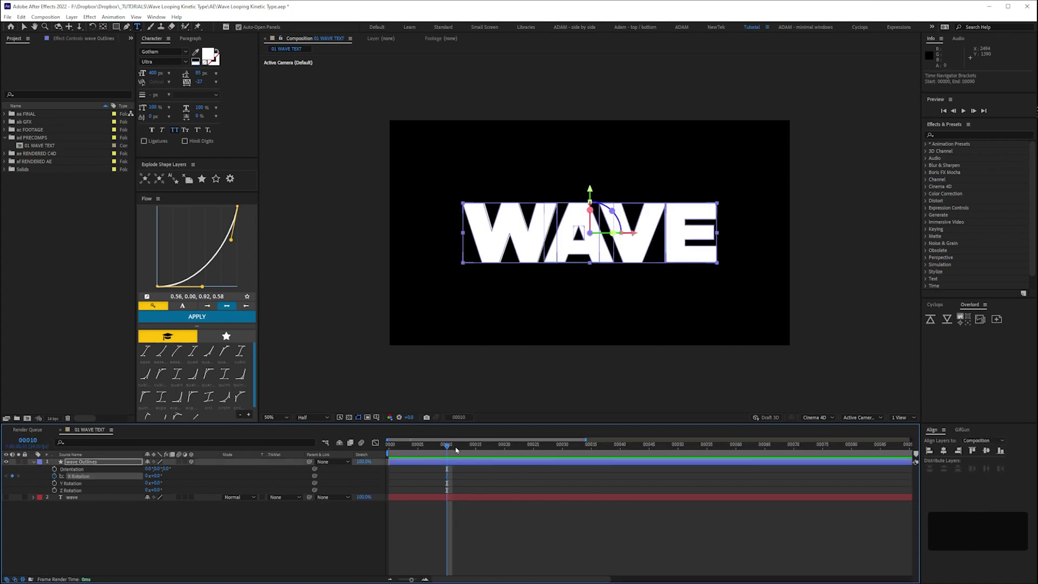
Step: Set a 90° X Rotation keyframe on the wave Outlines layer at frame 50
{"action": "key", "text": "Page_Down"}
{"action": "key", "text": "Page_Down"}
{"action": "left_click_drag", "start_coordinate": [495, 454], "coordinate": [678, 453]}
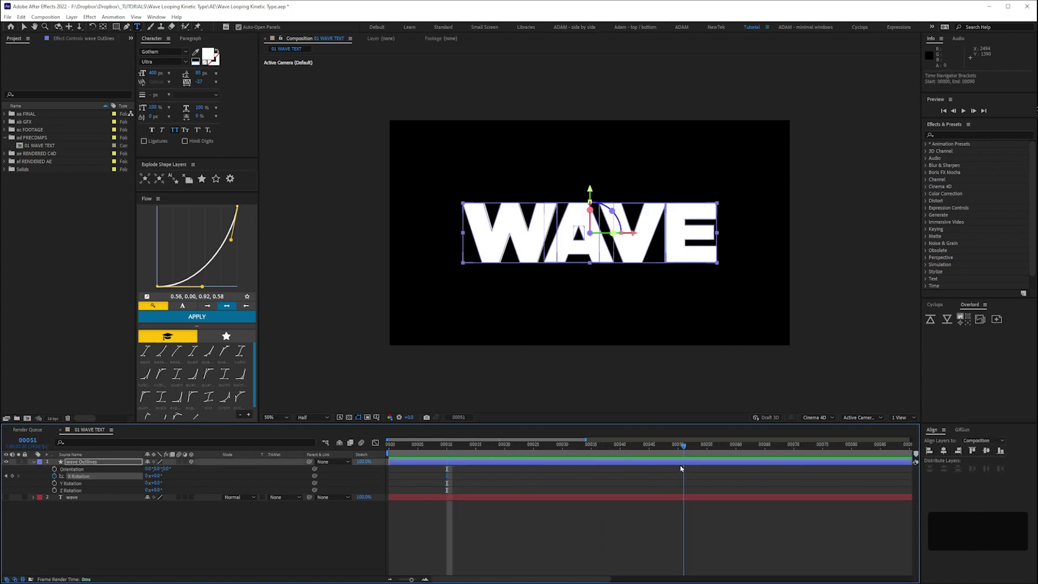
{"action": "left_click_drag", "start_coordinate": [157, 477], "coordinate": [161, 479]}
{"action": "left_click", "coordinate": [161, 478]}
{"action": "type", "text": "90"}
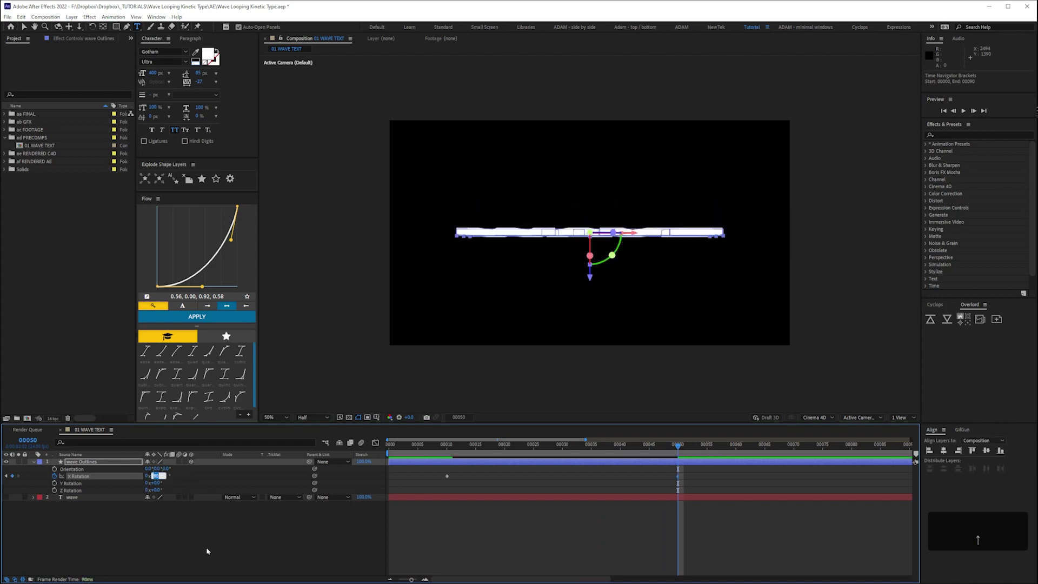
{"action": "left_click", "coordinate": [206, 551]}
Step: Change the X Rotation keyframe at frame 10 to -90°
{"action": "left_click_drag", "start_coordinate": [500, 452], "coordinate": [437, 462]}
{"action": "left_click_drag", "start_coordinate": [158, 477], "coordinate": [127, 480]}
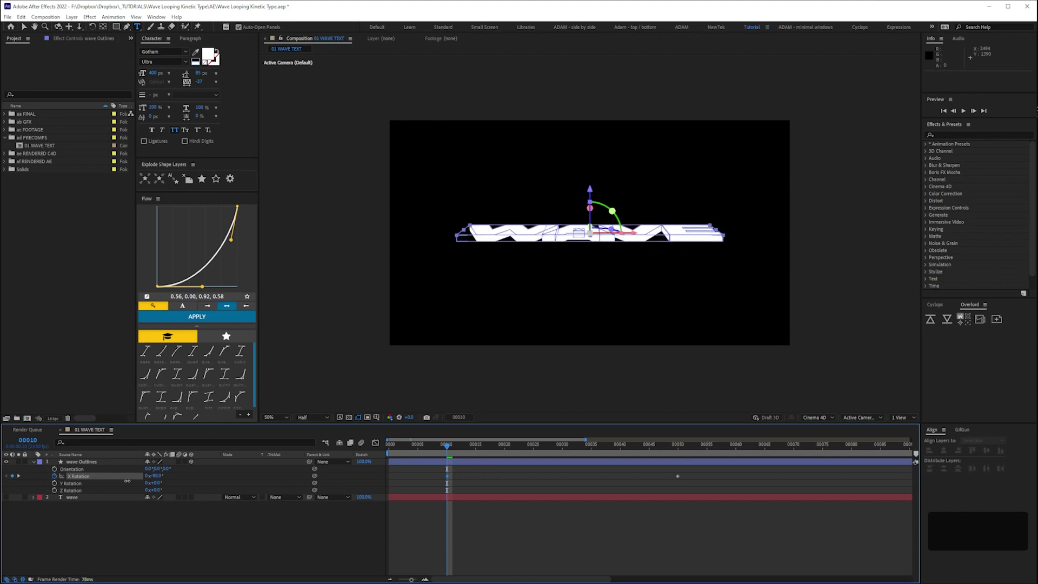
{"action": "left_click", "coordinate": [154, 476]}
{"action": "type", "text": "-90"}
{"action": "left_click", "coordinate": [227, 548]}
Step: Apply Easy Ease to both X Rotation keyframes and preview the text rotation
{"action": "left_click_drag", "start_coordinate": [430, 476], "coordinate": [686, 483]}
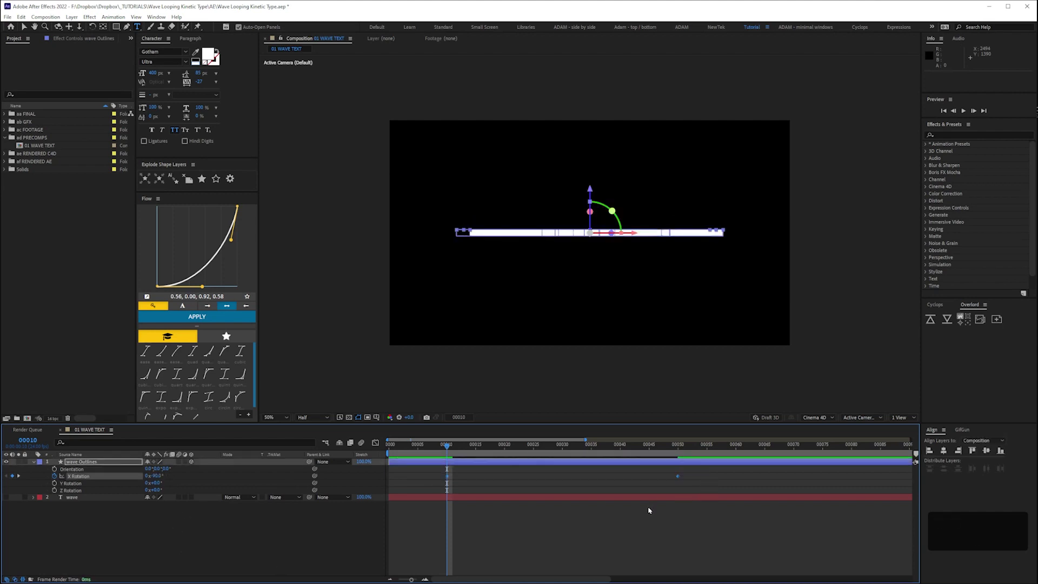
{"action": "left_click_drag", "start_coordinate": [470, 449], "coordinate": [591, 455]}
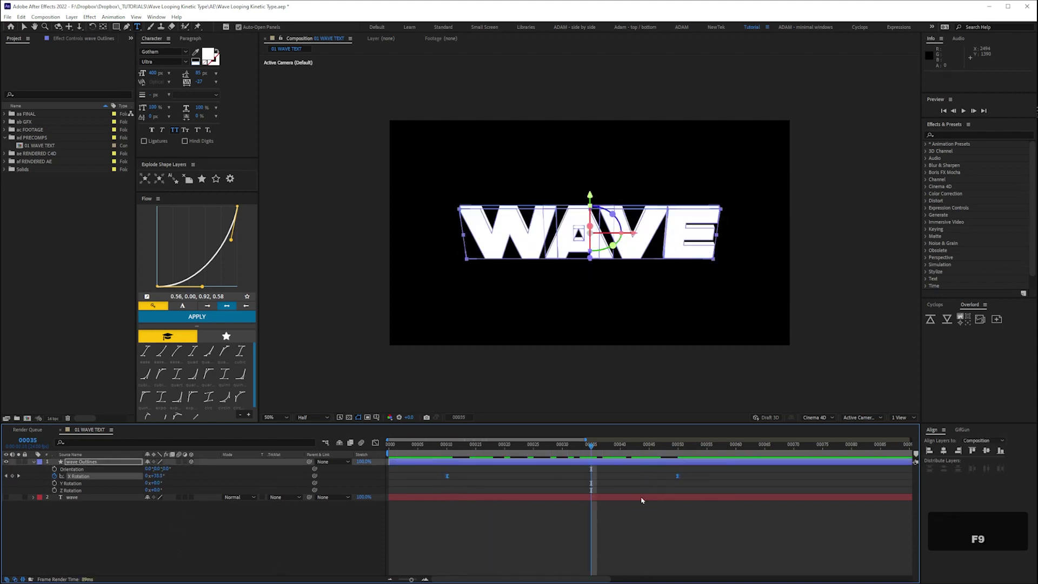
{"action": "left_click", "coordinate": [642, 514]}
{"action": "key", "text": "KP_0"}
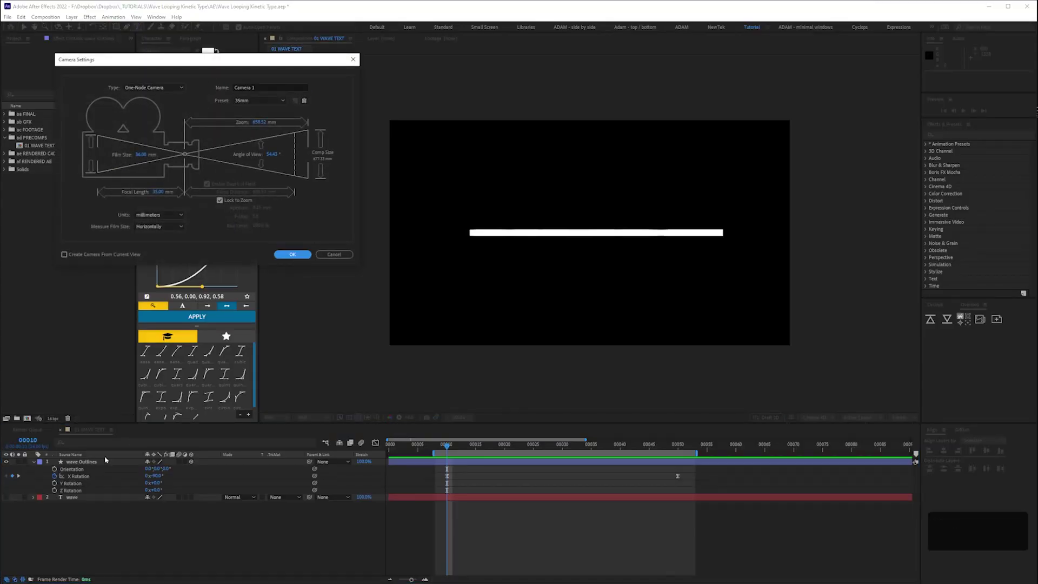
Step: Add a one-node 35mm camera, set its Z position to -200000 and zoom to 200000 pixels, and preview the animation
{"action": "type", "text": "-2000"}
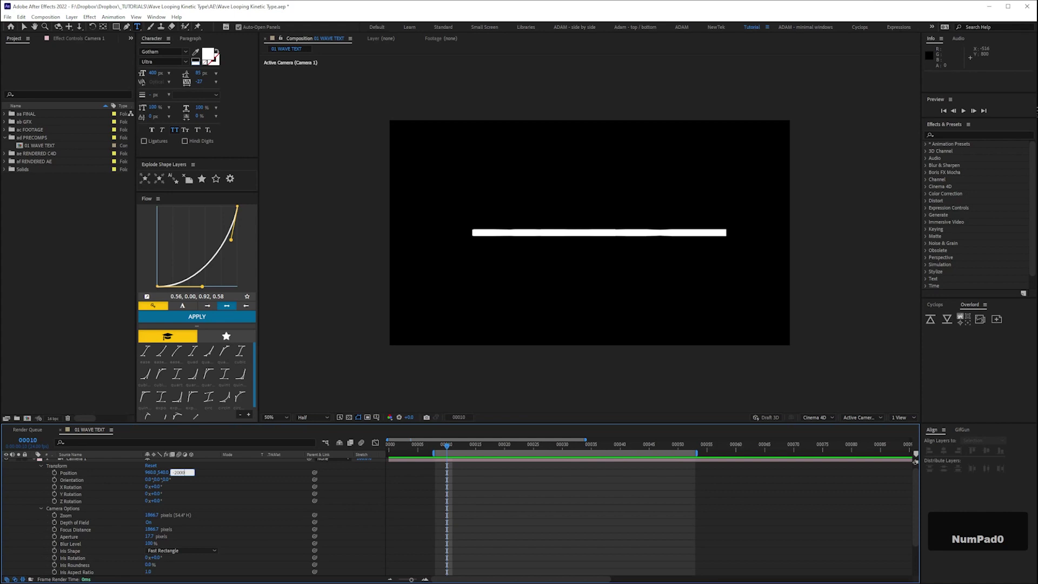
{"action": "type", "text": "00"}
{"action": "key", "text": "Return"}
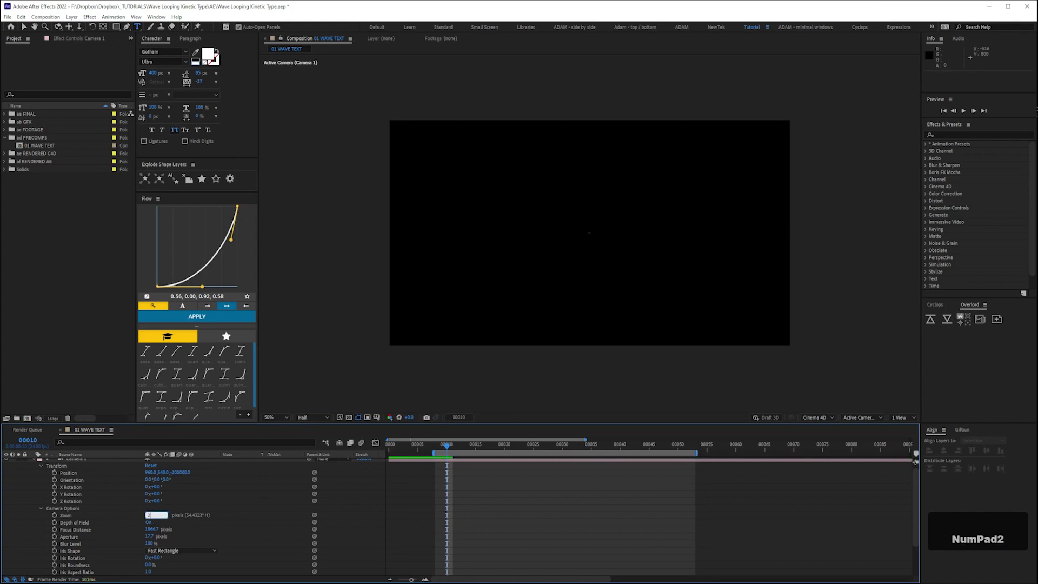
{"action": "key", "text": "Return"}
{"action": "key", "text": "KP_0"}
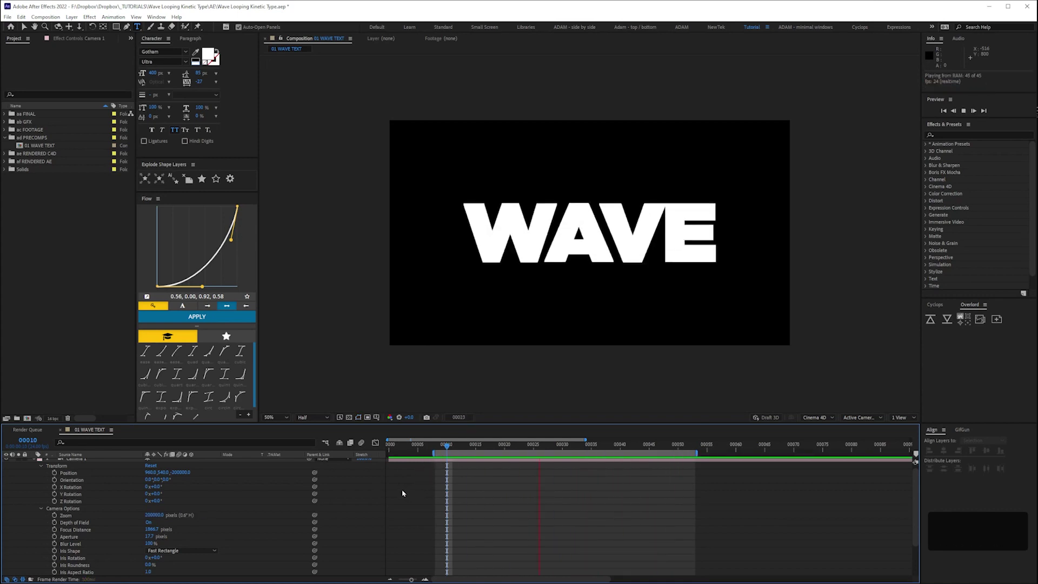
Step: Nest 01 WAVE TEXT in a new composition and rename that composition 02 TIME DISPLACE
{"action": "left_click_drag", "start_coordinate": [41, 145], "coordinate": [27, 418]}
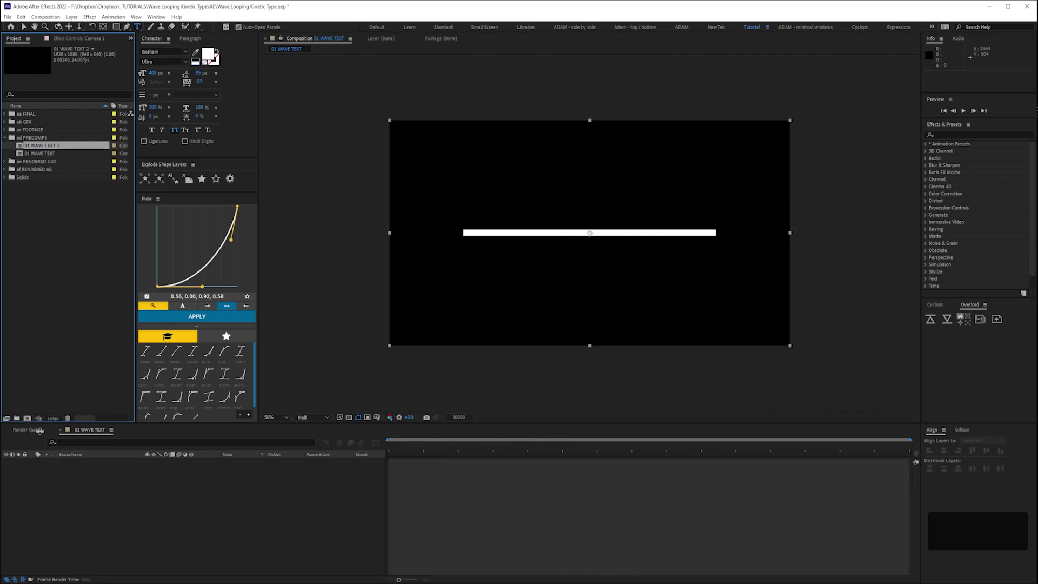
{"action": "key", "text": "Return"}
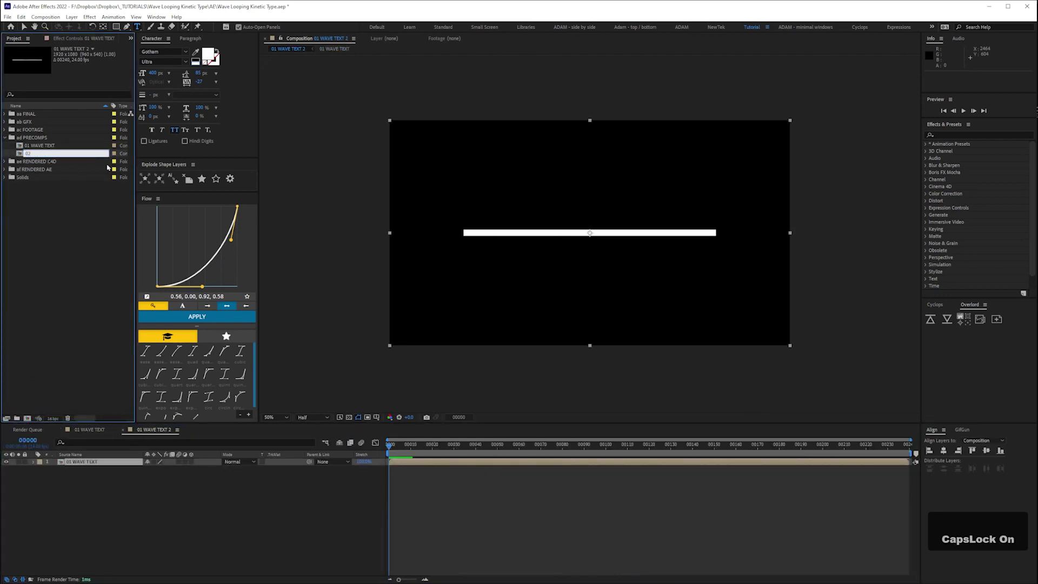
{"action": "type", "text": "02 TIME DISPLACE"}
{"action": "key", "text": "Caps_Lock"}
{"action": "left_click", "coordinate": [83, 297]}
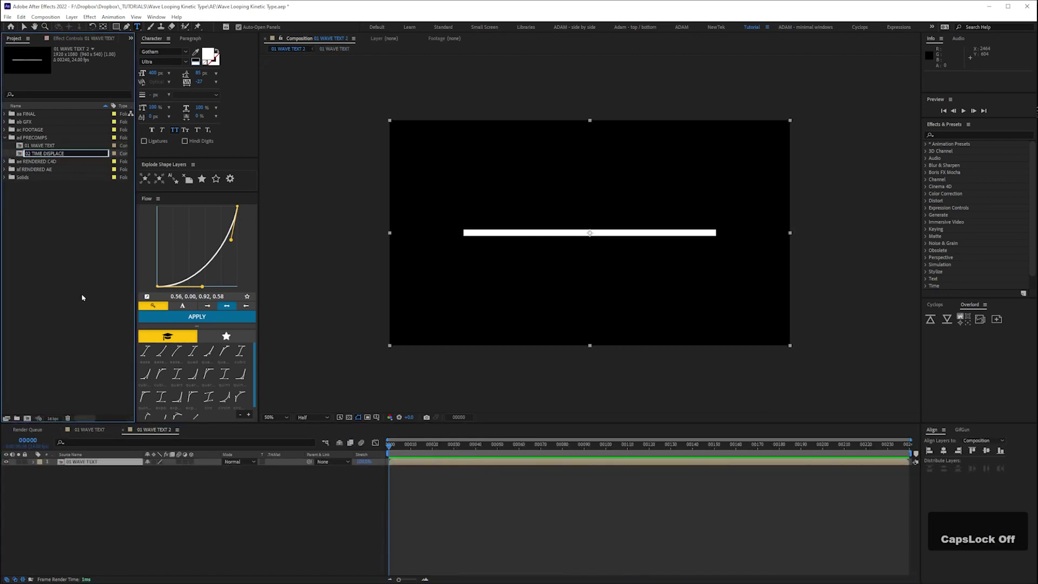
Step: Set the 3D renderer of the 02 TIME DISPLACE composition to Classic 3D
{"action": "left_click", "coordinate": [143, 502]}
{"action": "key", "text": "ctrl+k"}
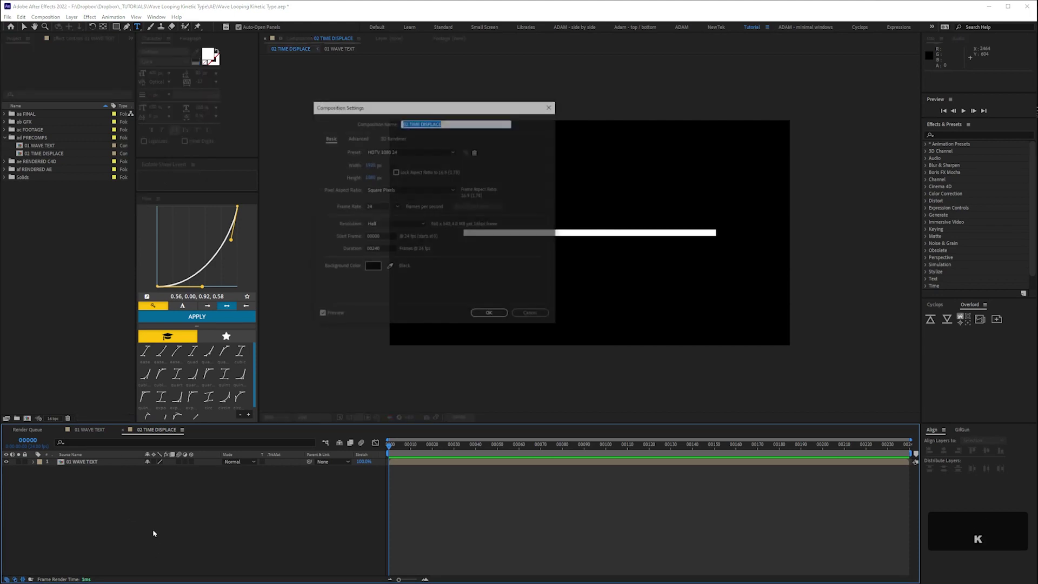
{"action": "left_click", "coordinate": [393, 137]}
{"action": "left_click", "coordinate": [390, 174]}
{"action": "left_click", "coordinate": [385, 184]}
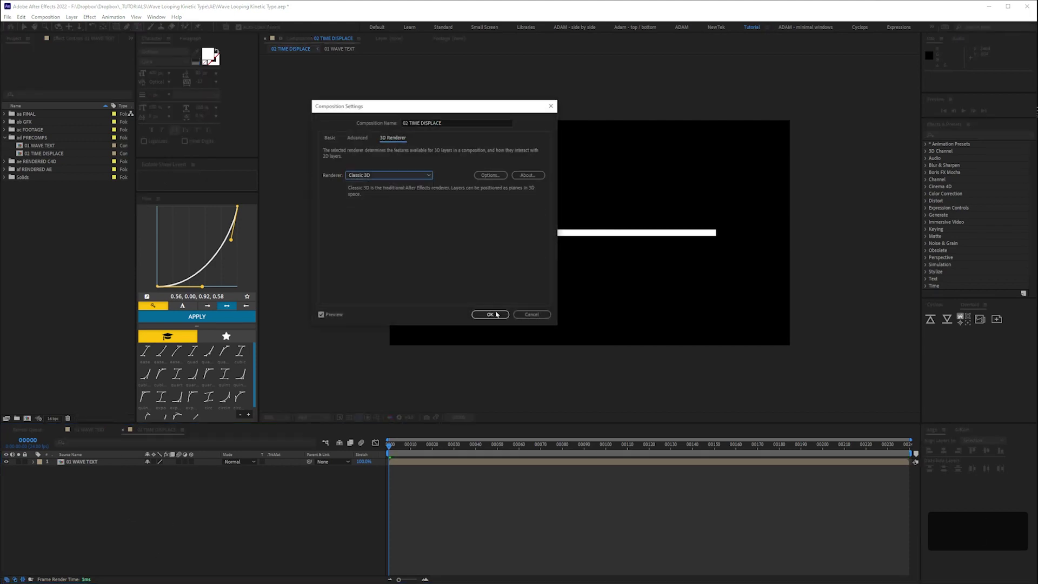
{"action": "left_click", "coordinate": [490, 314]}
Step: Add an adjustment layer above 01 WAVE TEXT and apply the Time Displacement effect to it
{"action": "left_click", "coordinate": [185, 494]}
{"action": "key", "text": "ctrl+alt+y"}
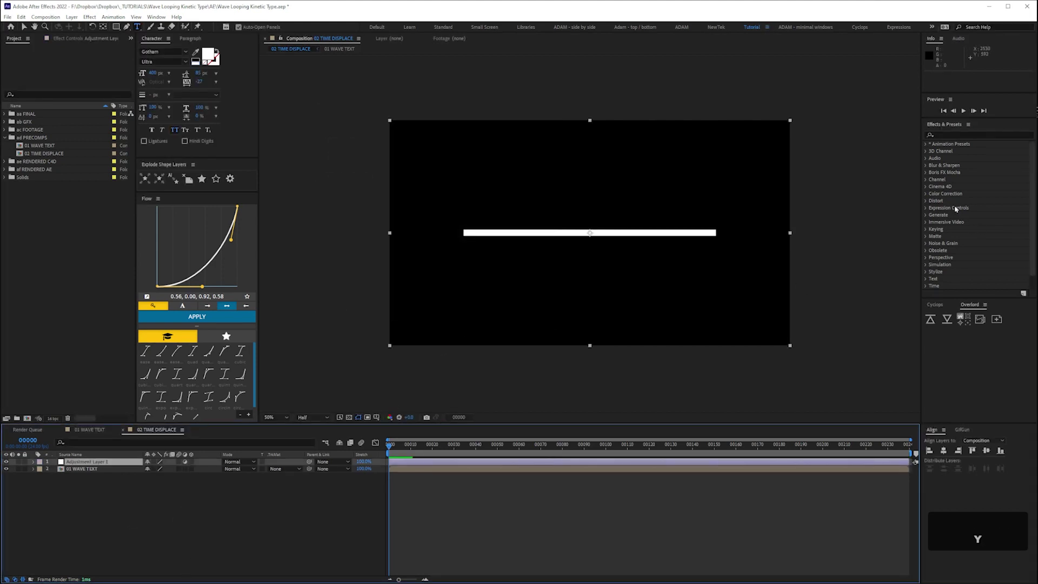
{"action": "left_click", "coordinate": [949, 134]}
{"action": "type", "text": "time d"}
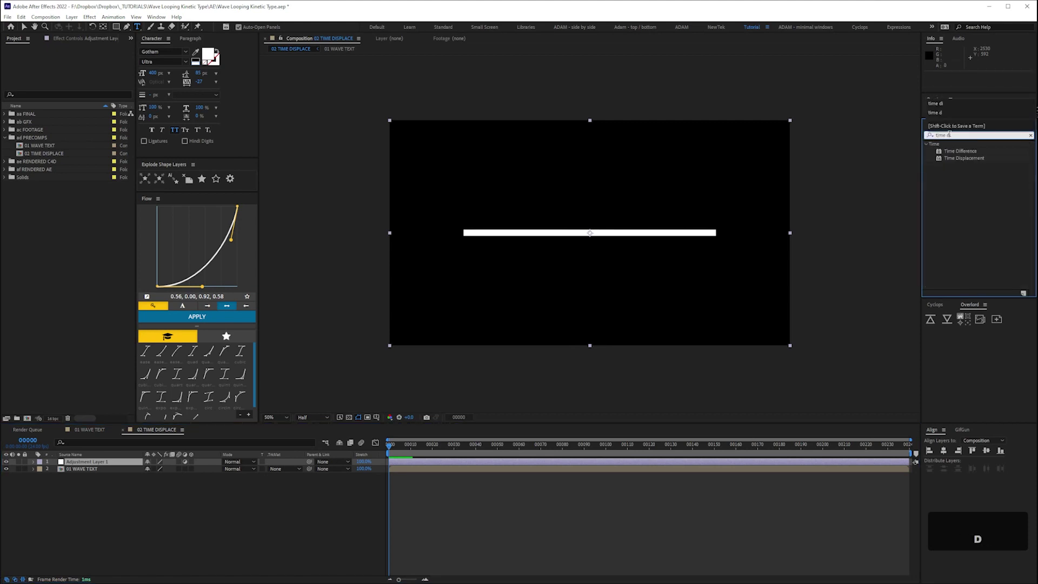
{"action": "double_click", "coordinate": [961, 160]}
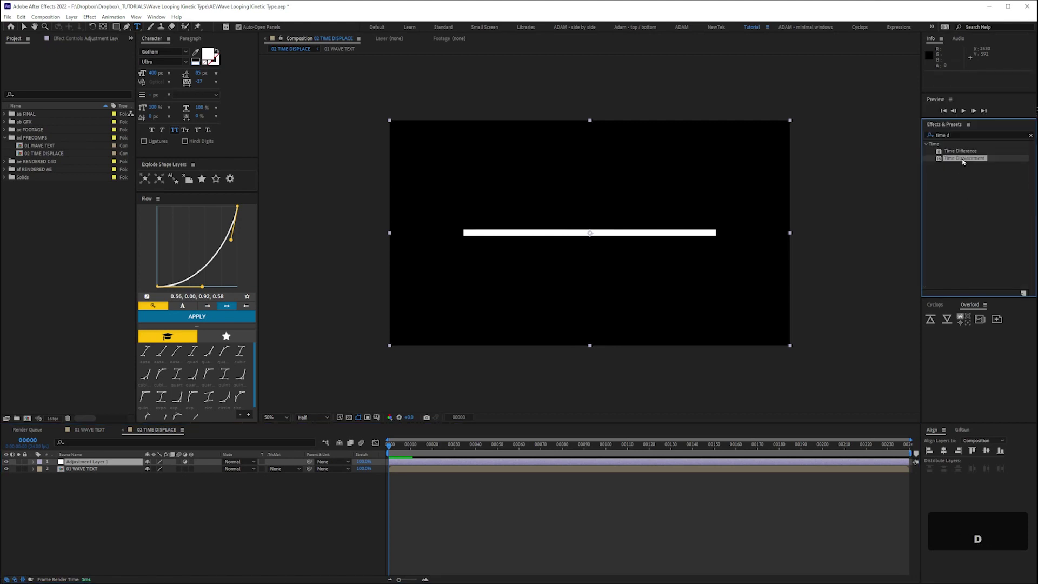
{"action": "left_click", "coordinate": [204, 524]}
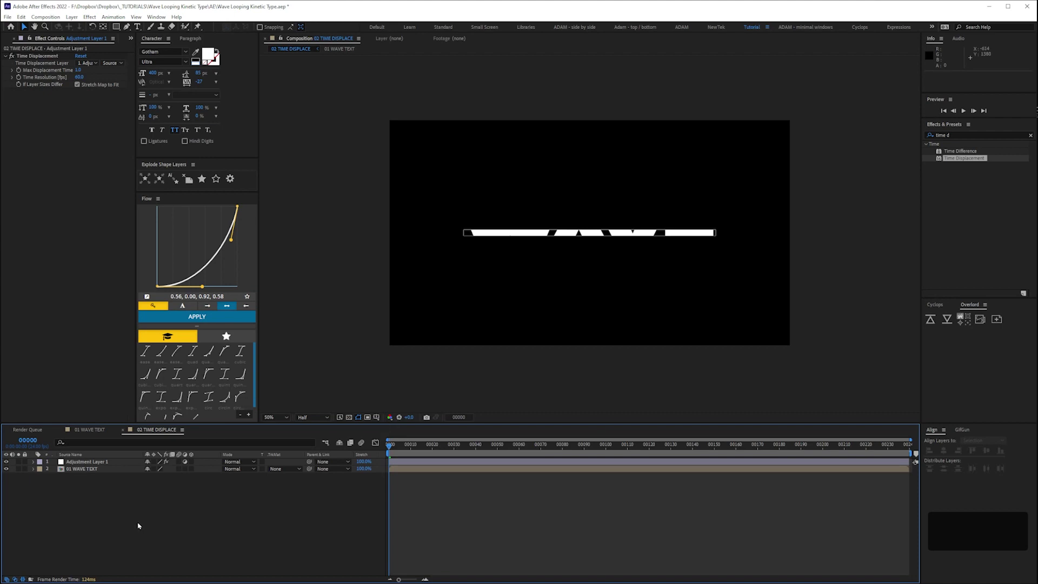
Step: Create a full-frame rectangle shape layer beneath 01 WAVE TEXT, solo it, and rename it time matte
{"action": "double_click", "coordinate": [116, 27]}
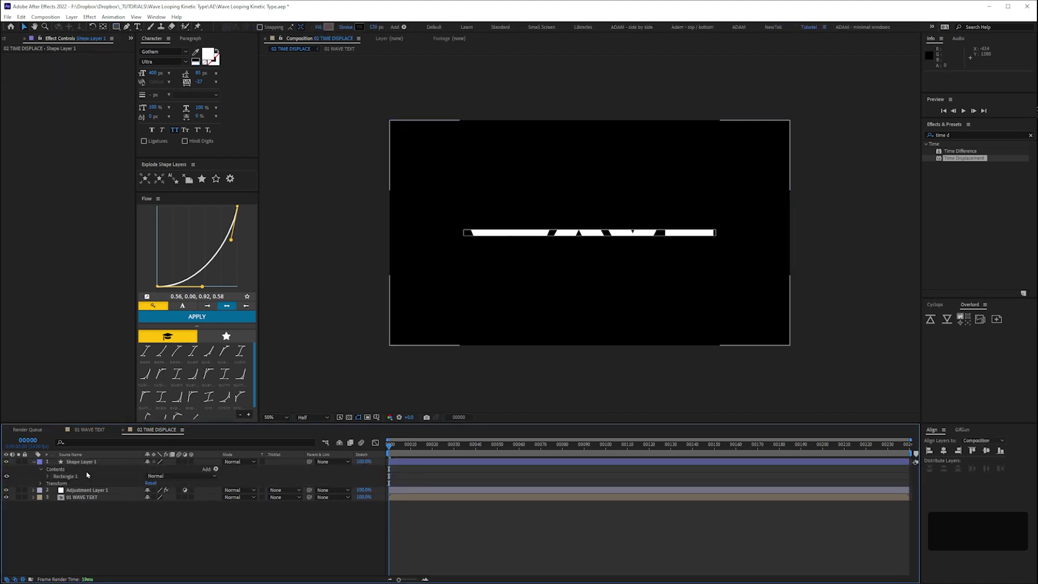
{"action": "left_click", "coordinate": [33, 476]}
{"action": "left_click", "coordinate": [34, 477]}
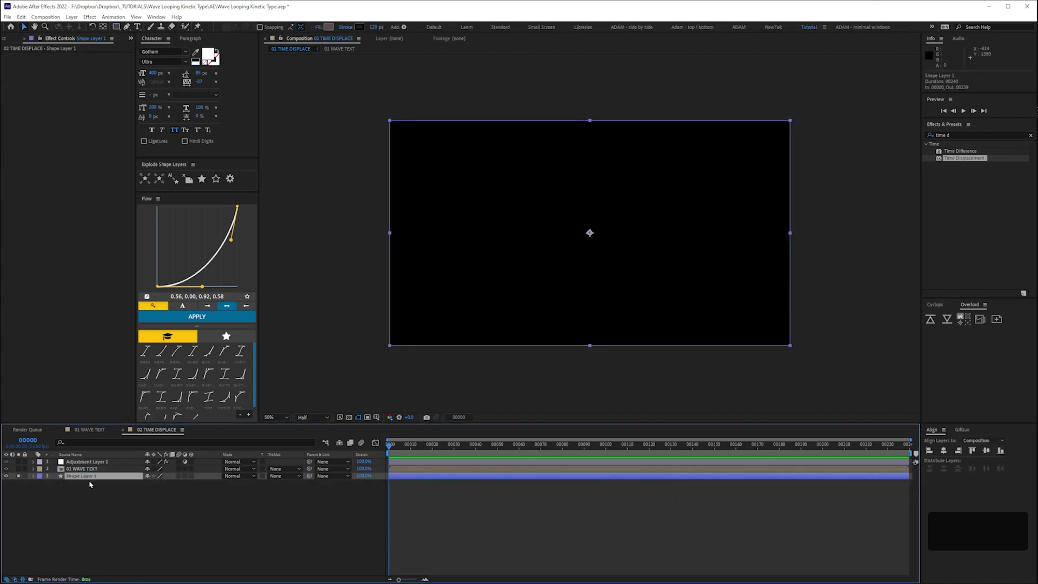
{"action": "key", "text": "Return"}
{"action": "type", "text": "time matt"}
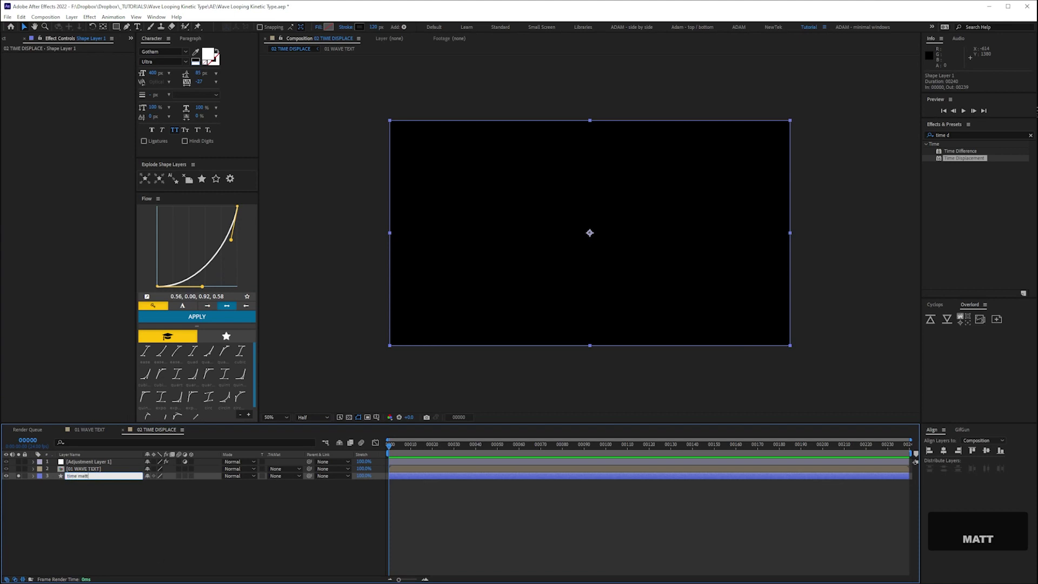
{"action": "type", "text": "e"}
{"action": "key", "text": "Return"}
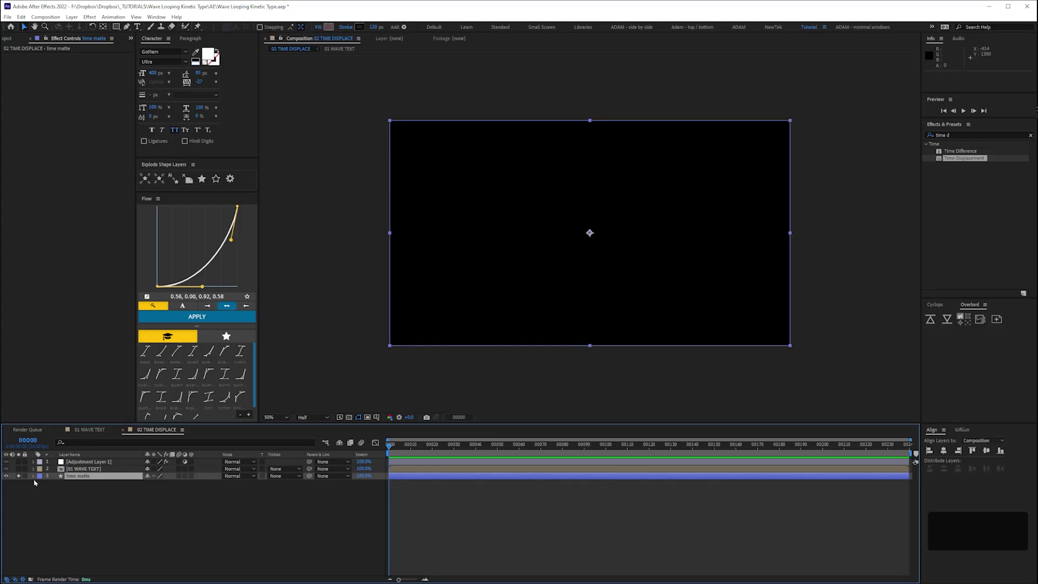
Step: Add a gradient fill to Rectangle 1 in the time matte layer
{"action": "left_click", "coordinate": [34, 476]}
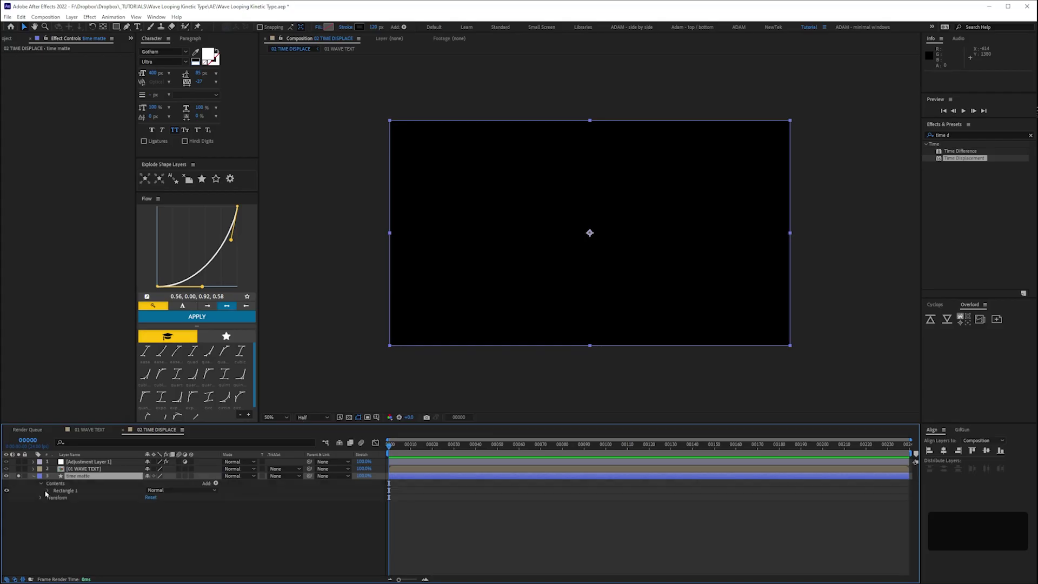
{"action": "left_click", "coordinate": [65, 490]}
{"action": "left_click", "coordinate": [216, 483]}
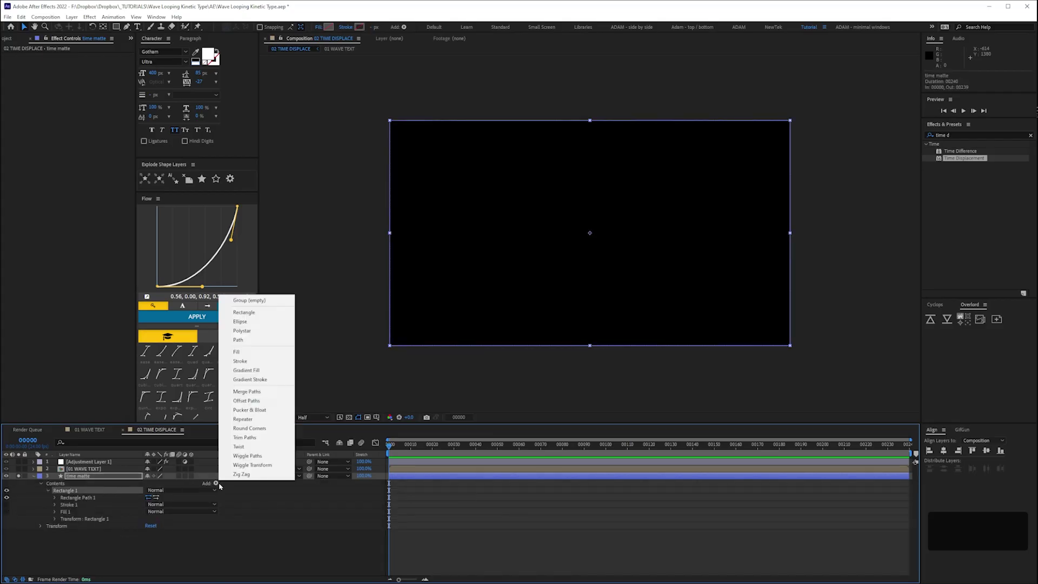
{"action": "left_click", "coordinate": [254, 369]}
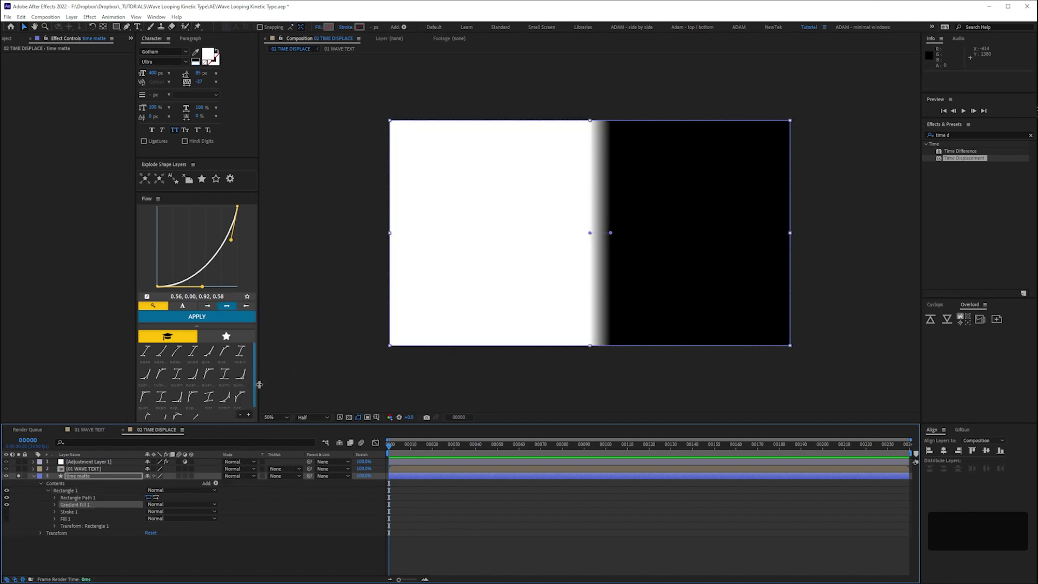
Step: Set the gradient fill's start point X to -600 and its end point X to 600
{"action": "left_click", "coordinate": [55, 506]}
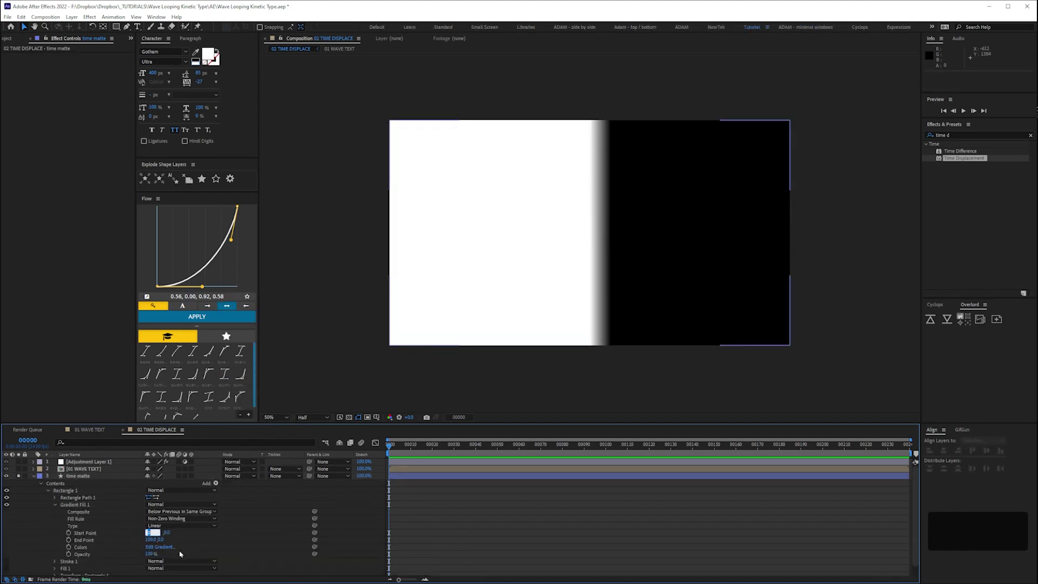
{"action": "type", "text": "-600"}
{"action": "key", "text": "Return"}
{"action": "left_click", "coordinate": [152, 540]}
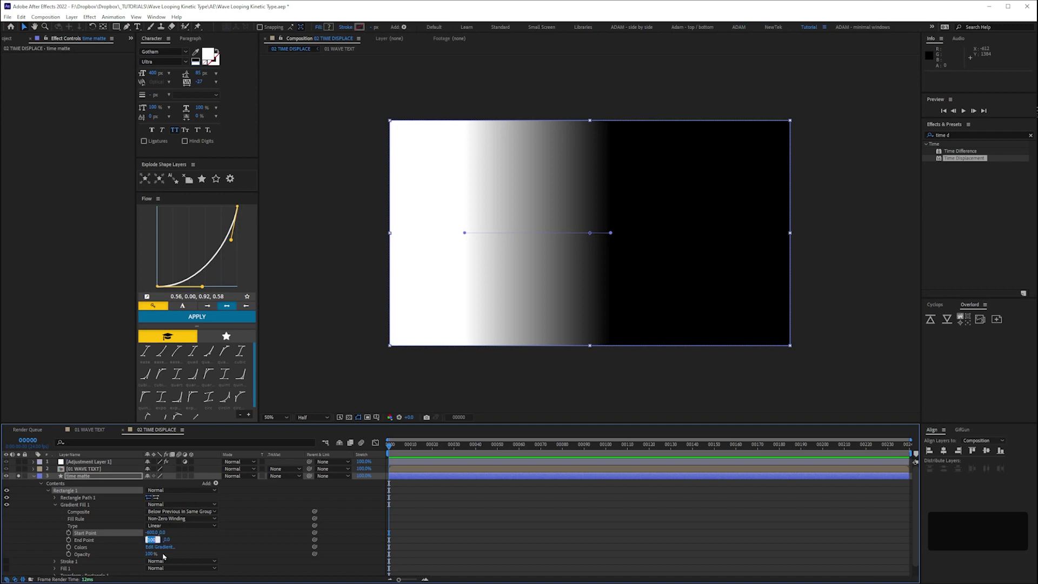
{"action": "type", "text": "600"}
{"action": "key", "text": "KP_Enter"}
Step: Unsolo and hide the time matte layer, and rename the adjustment layer time displace
{"action": "left_click", "coordinate": [31, 482]}
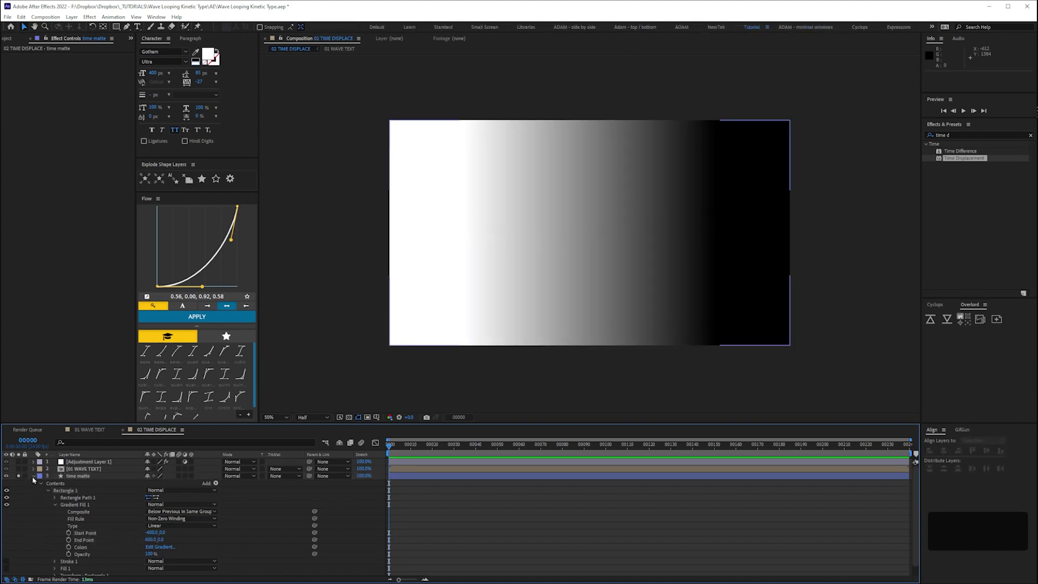
{"action": "left_click", "coordinate": [6, 476]}
{"action": "left_click", "coordinate": [33, 476]}
{"action": "left_click", "coordinate": [87, 462]}
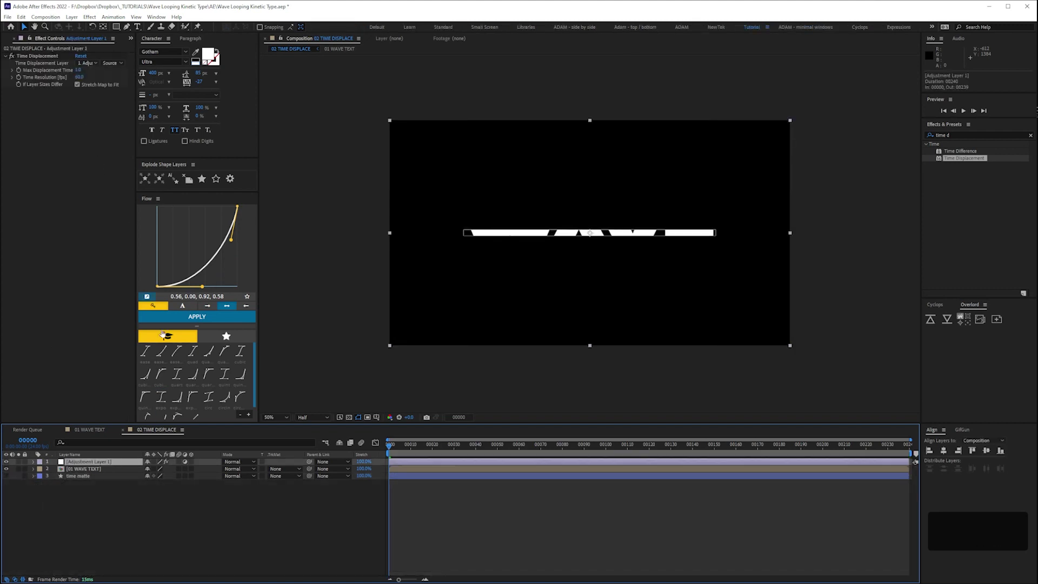
{"action": "type", "text": "time displace"}
{"action": "key", "text": "Return"}
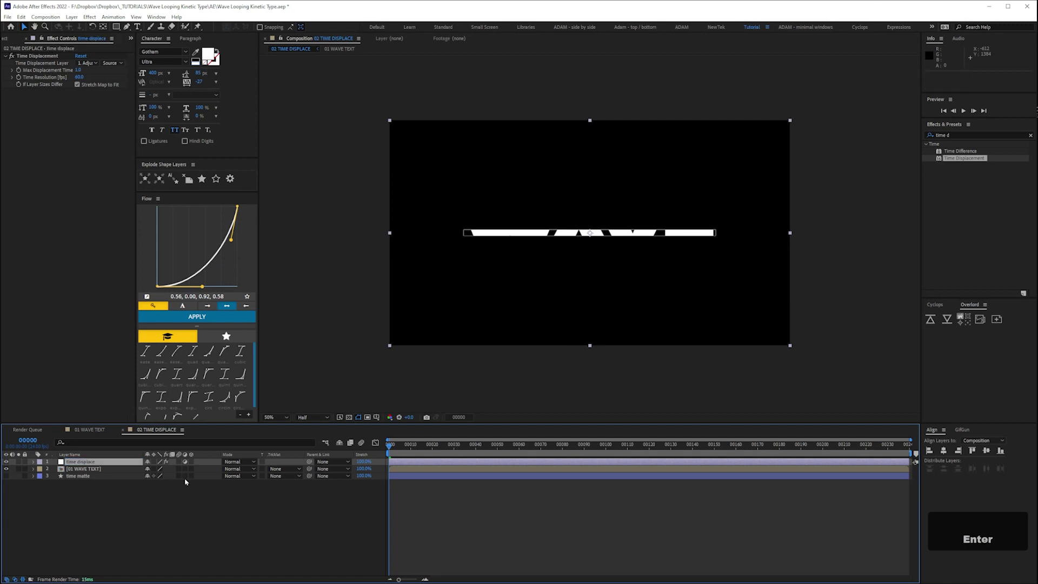
Step: Set the Time Displacement effect's displacement layer to time matte, using its Effects & Masks
{"action": "left_click", "coordinate": [87, 63]}
{"action": "left_click", "coordinate": [92, 102]}
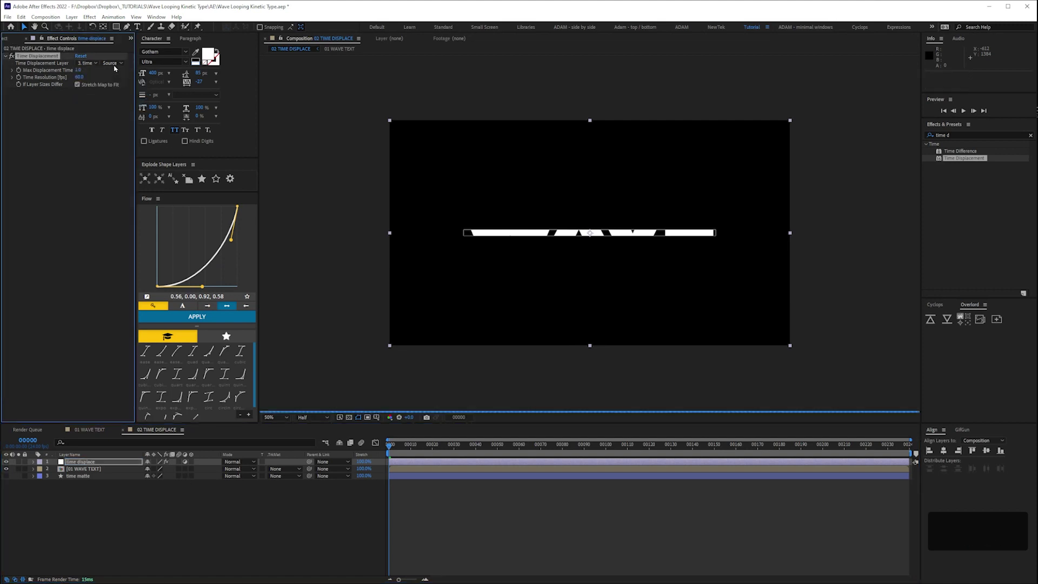
{"action": "left_click", "coordinate": [111, 62]}
{"action": "left_click", "coordinate": [127, 91]}
{"action": "left_click", "coordinate": [251, 573]}
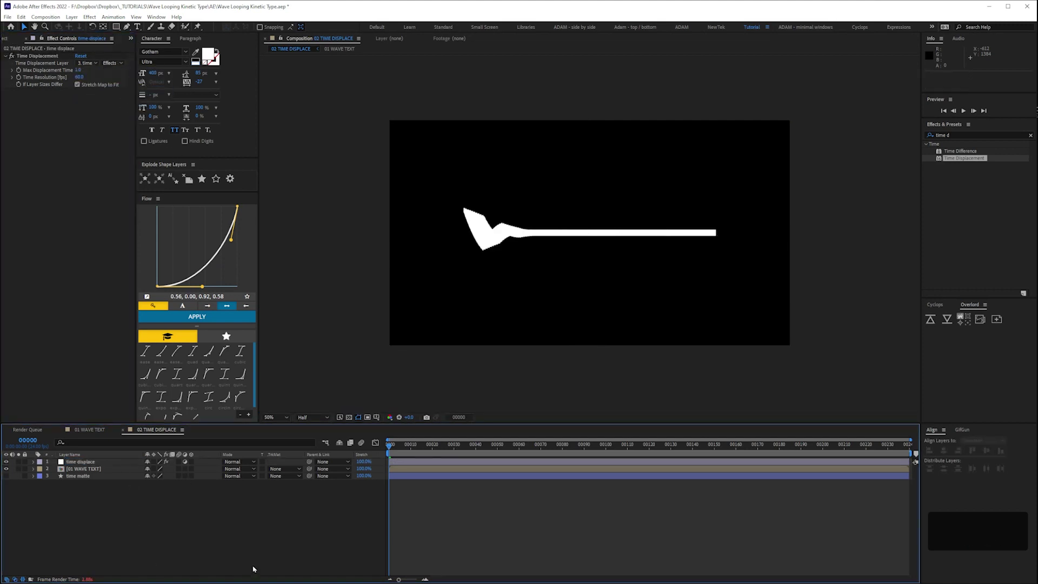
Step: Set the Max Displacement Time to 0.5 and preview the displaced text animation
{"action": "left_click", "coordinate": [79, 70]}
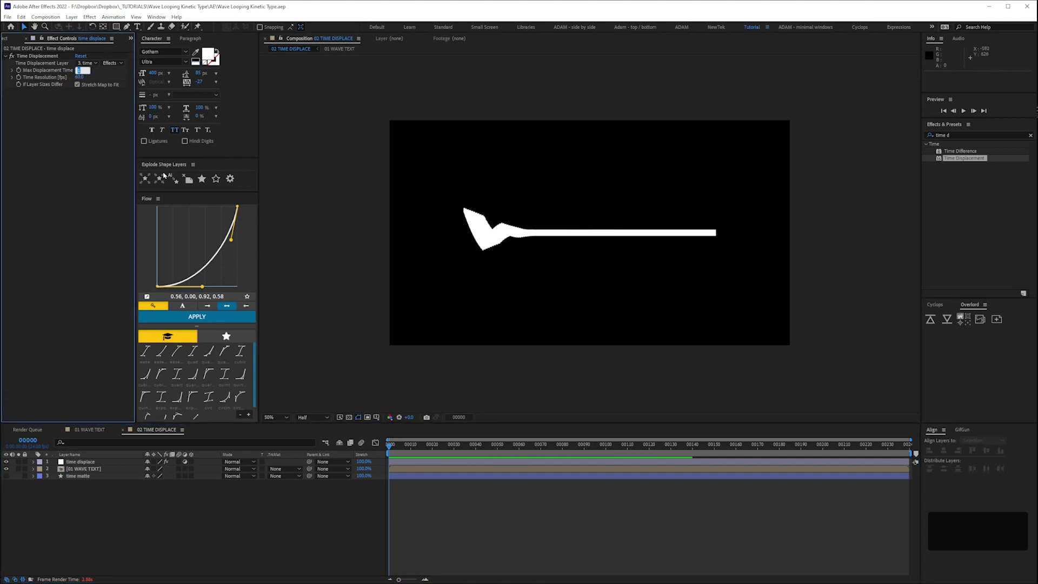
{"action": "key", "text": "KP_Enter"}
{"action": "key", "text": "space"}
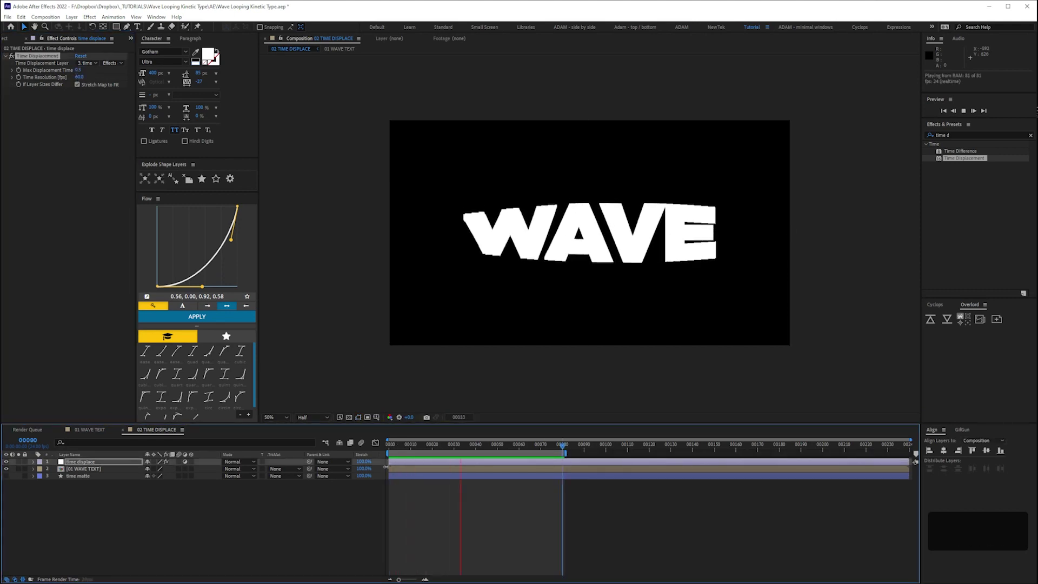
{"action": "key", "text": "space"}
Step: Compare the displaced text with the time matte gradient at closer zoom, leaving the matte hidden
{"action": "key", "text": "ctrl+equal"}
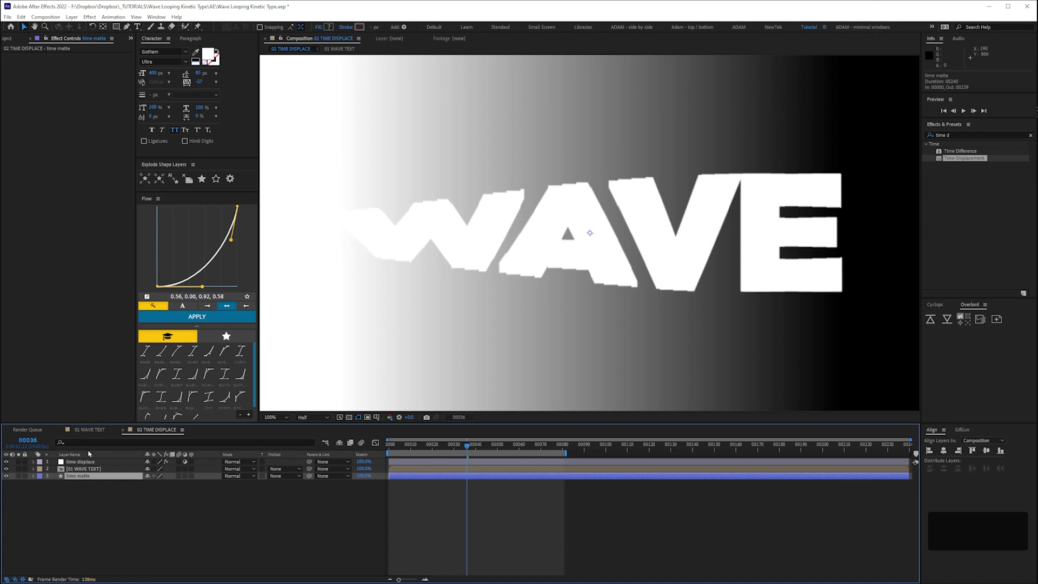
{"action": "left_click", "coordinate": [6, 476]}
{"action": "left_click", "coordinate": [104, 537]}
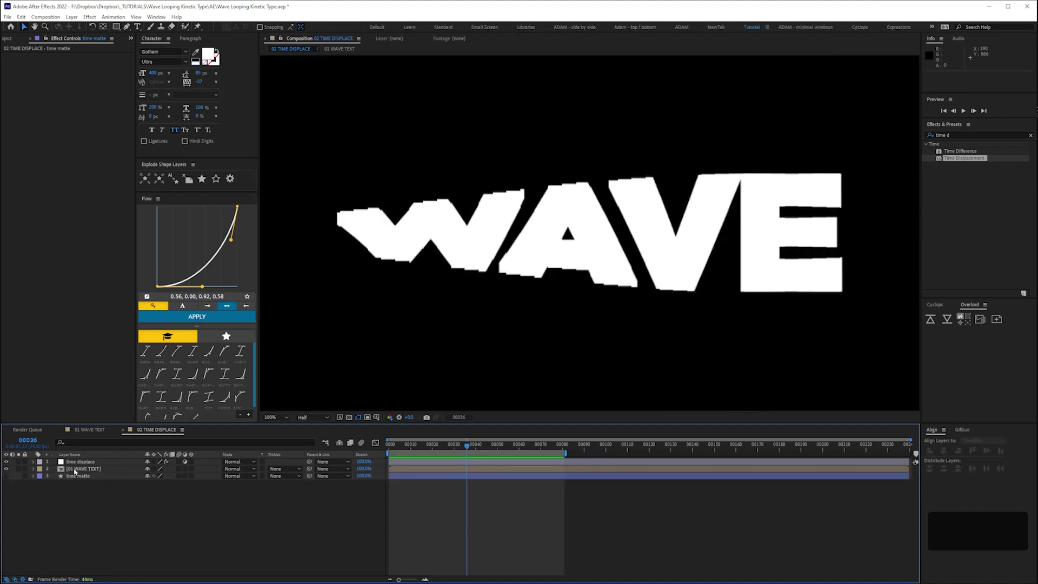
Step: Set the frame rate of the 02 TIME DISPLACE composition to 240 frames per second
{"action": "left_click", "coordinate": [81, 462]}
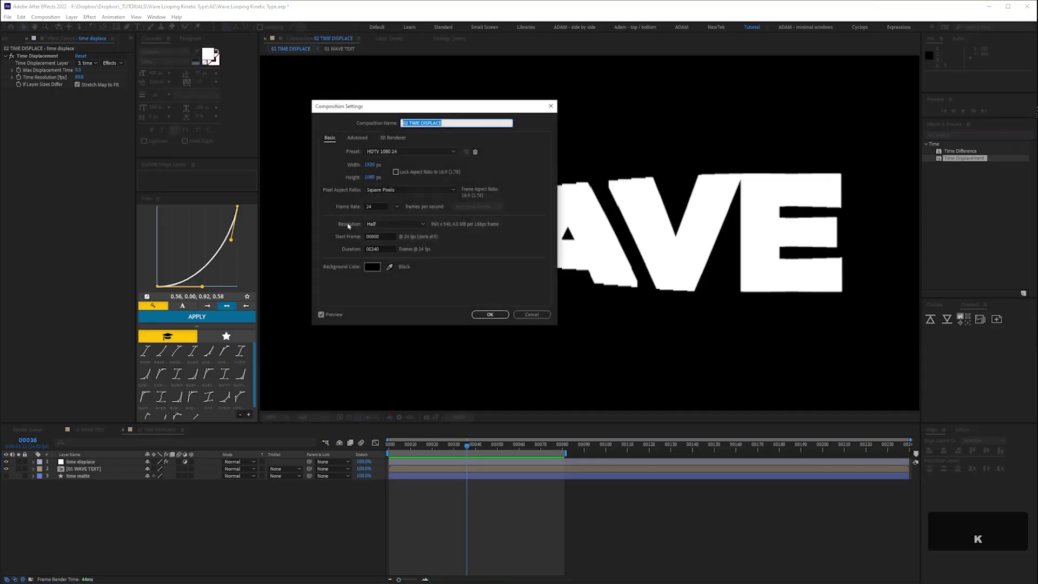
{"action": "left_click", "coordinate": [383, 206]}
{"action": "type", "text": "0"}
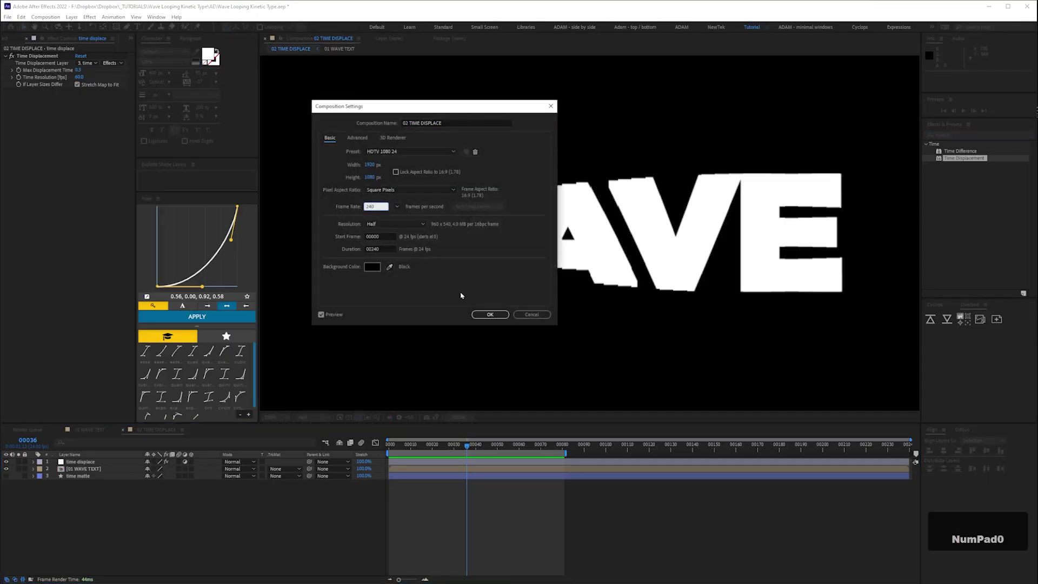
{"action": "left_click", "coordinate": [487, 315]}
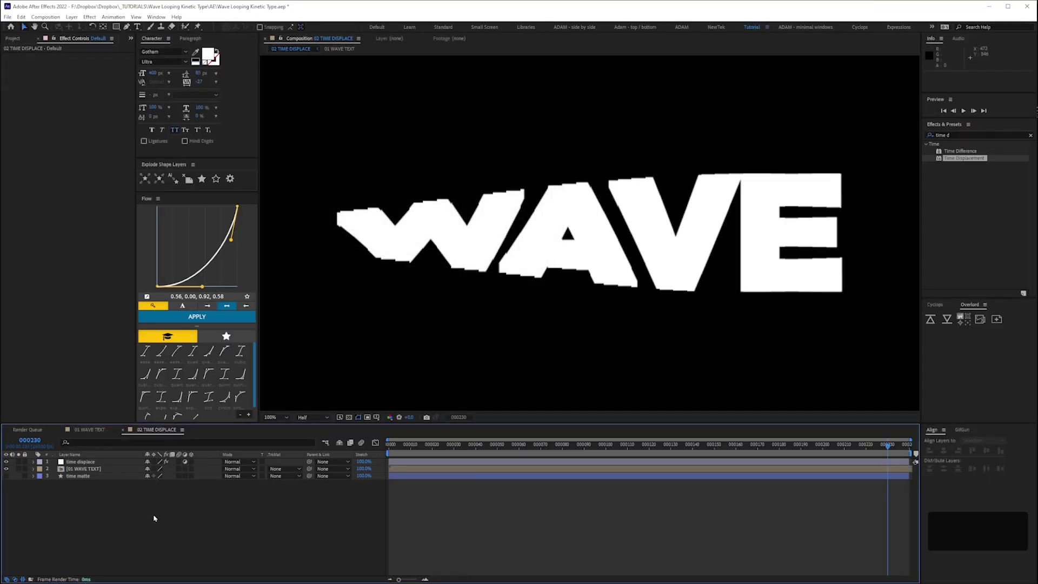
Step: Scrub through the displaced text and set the time displace layer's Time Resolution to 240 fps
{"action": "left_click", "coordinate": [475, 446]}
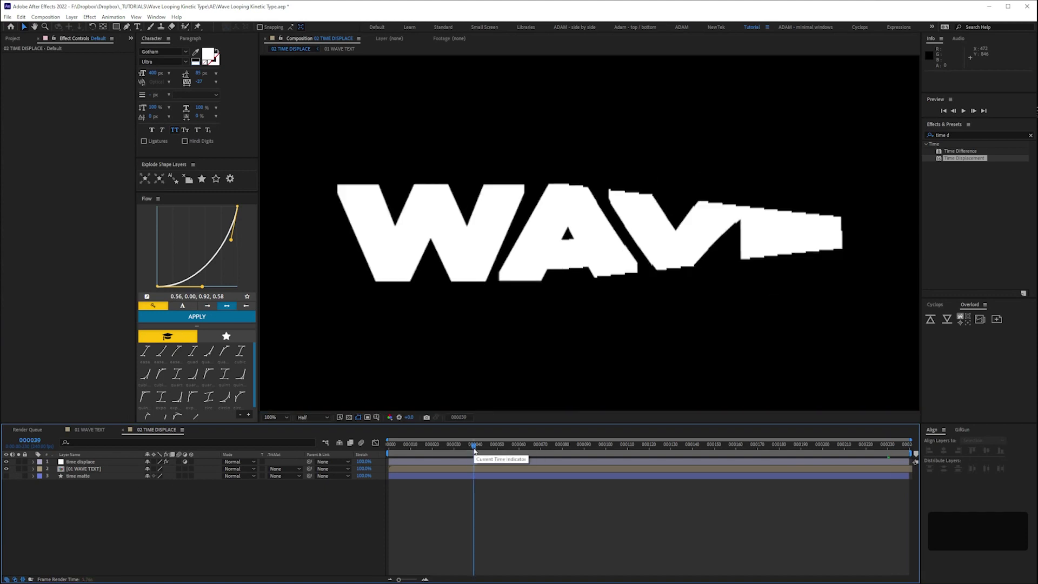
{"action": "left_click_drag", "start_coordinate": [491, 445], "coordinate": [669, 447]}
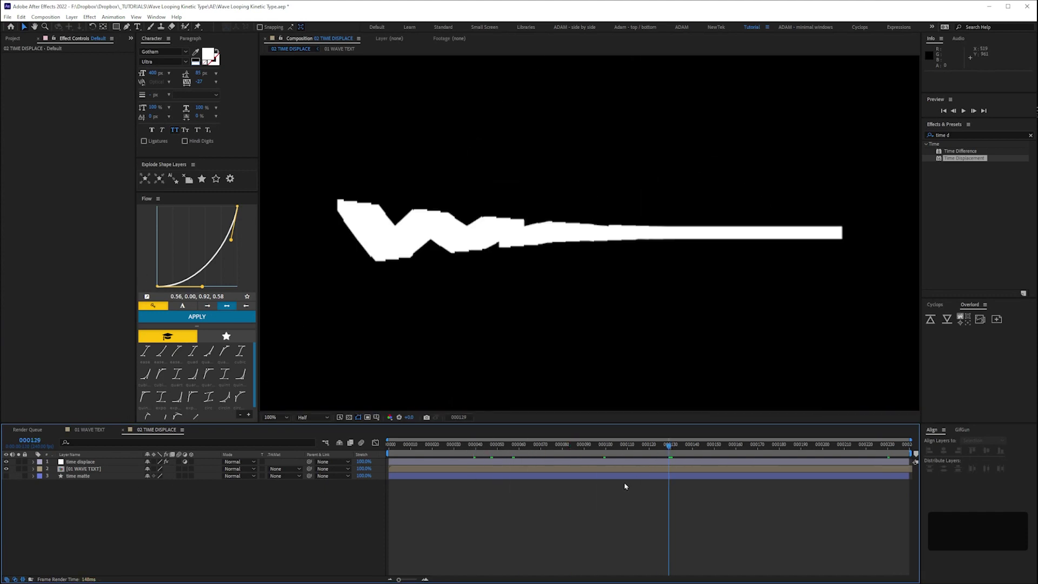
{"action": "left_click", "coordinate": [81, 462]}
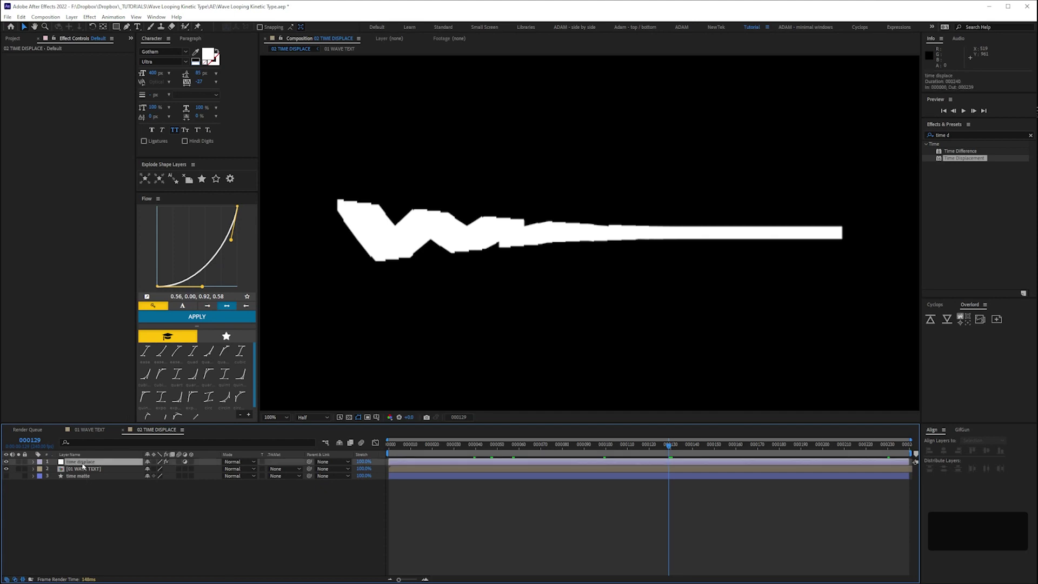
{"action": "type", "text": "240"}
{"action": "left_click", "coordinate": [504, 393]}
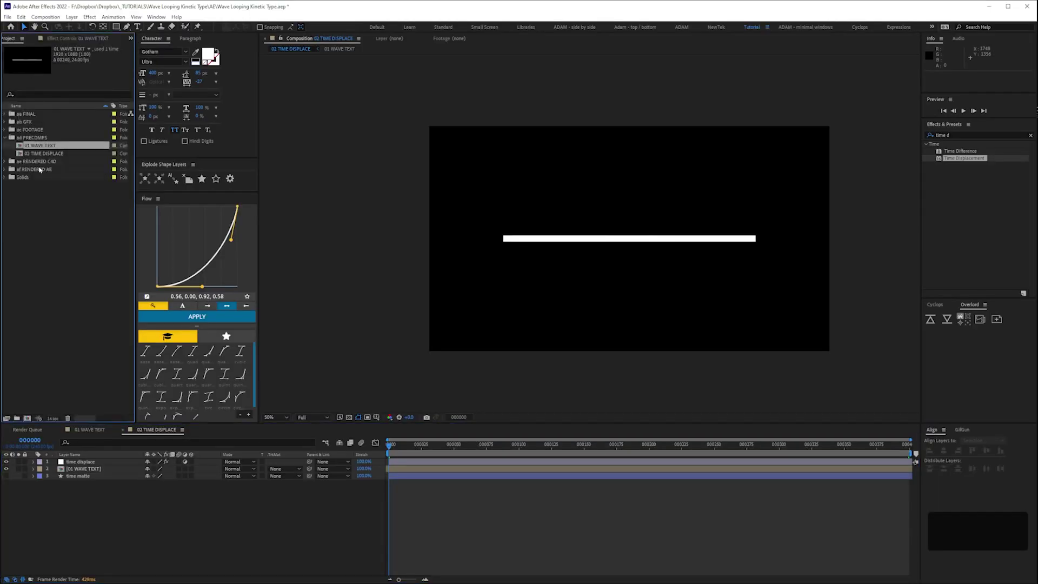
Step: Add the 02 TIME DISPLACE composition to the render queue
{"action": "left_click", "coordinate": [53, 189]}
{"action": "left_click", "coordinate": [49, 154]}
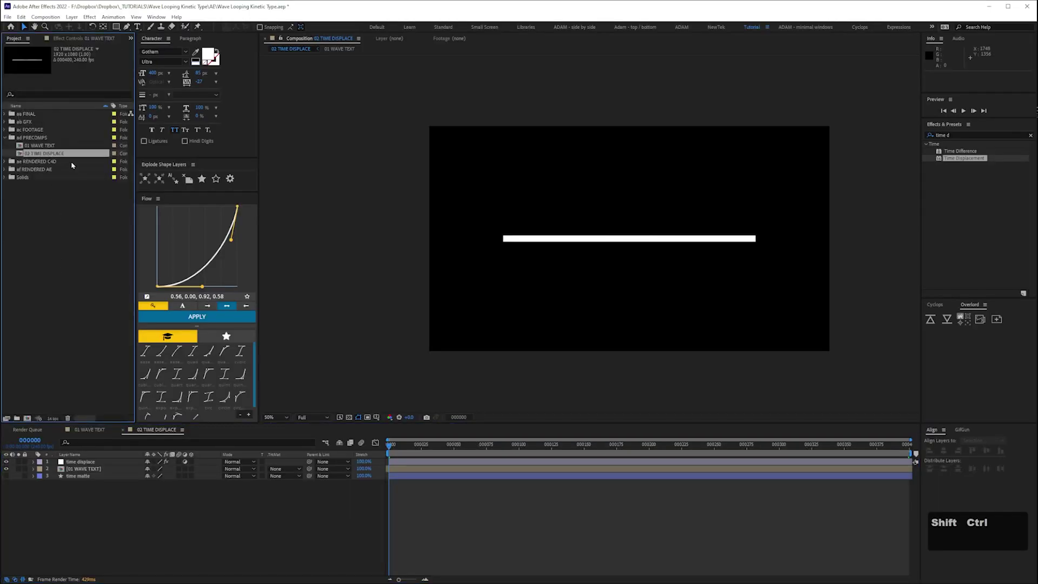
{"action": "key", "text": "ctrl+shift+slash"}
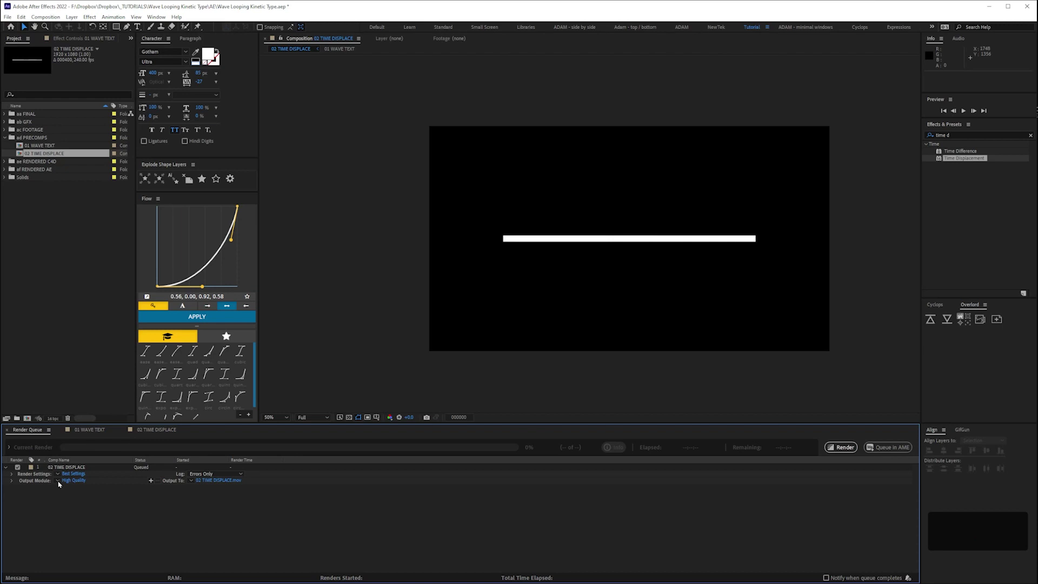
Step: Render 02 TIME DISPLACE with the High Quality with Alpha output and Straight (Unmatted) color, saving the project before rendering
{"action": "left_click", "coordinate": [59, 483]}
{"action": "left_click", "coordinate": [81, 408]}
{"action": "left_click", "coordinate": [99, 481]}
{"action": "left_click", "coordinate": [162, 183]}
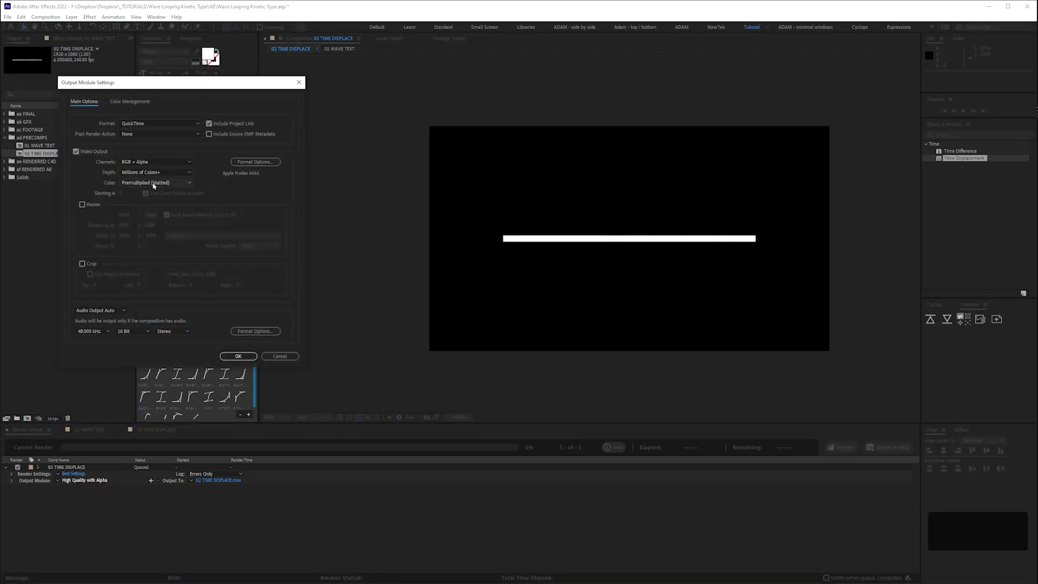
{"action": "left_click", "coordinate": [156, 195]}
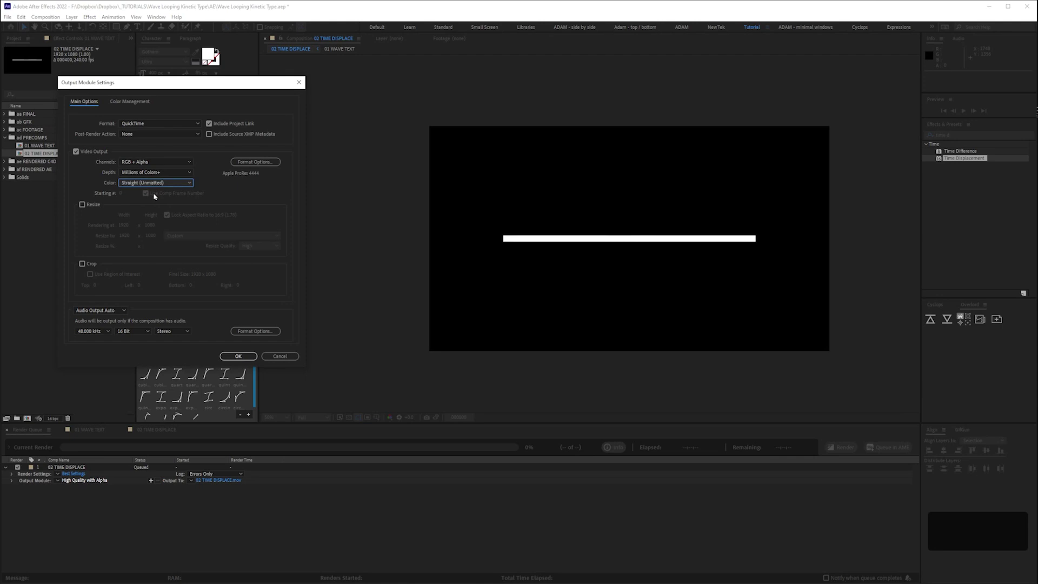
{"action": "left_click", "coordinate": [239, 356]}
{"action": "key", "text": "ctrl+s"}
{"action": "left_click", "coordinate": [840, 447]}
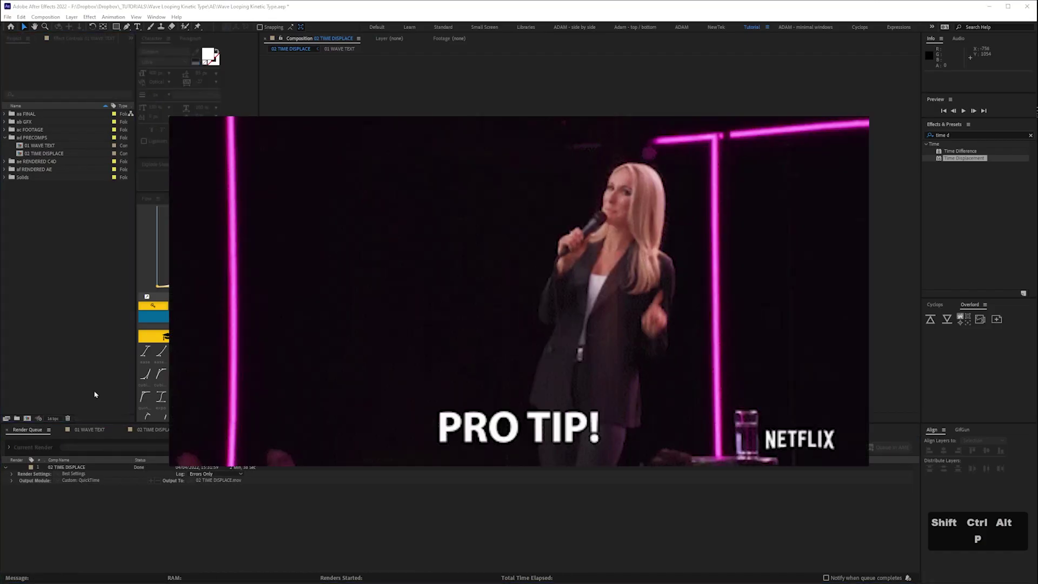
Step: Reopen the most recently saved project, discarding unsaved changes, and show the render queue
{"action": "key", "text": "ctrl+alt+shift+p"}
{"action": "left_click", "coordinate": [554, 311]}
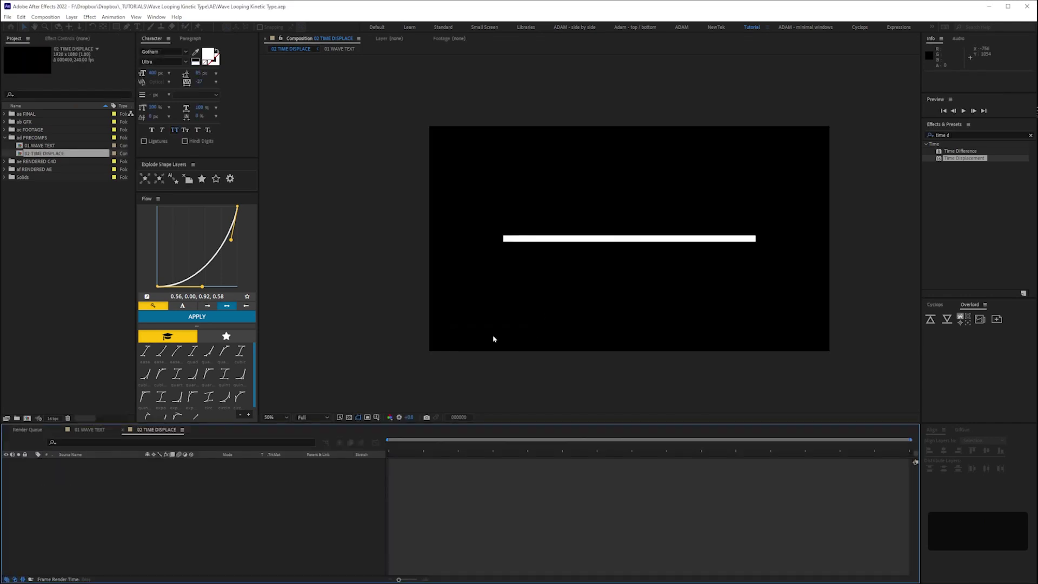
{"action": "left_click", "coordinate": [28, 430]}
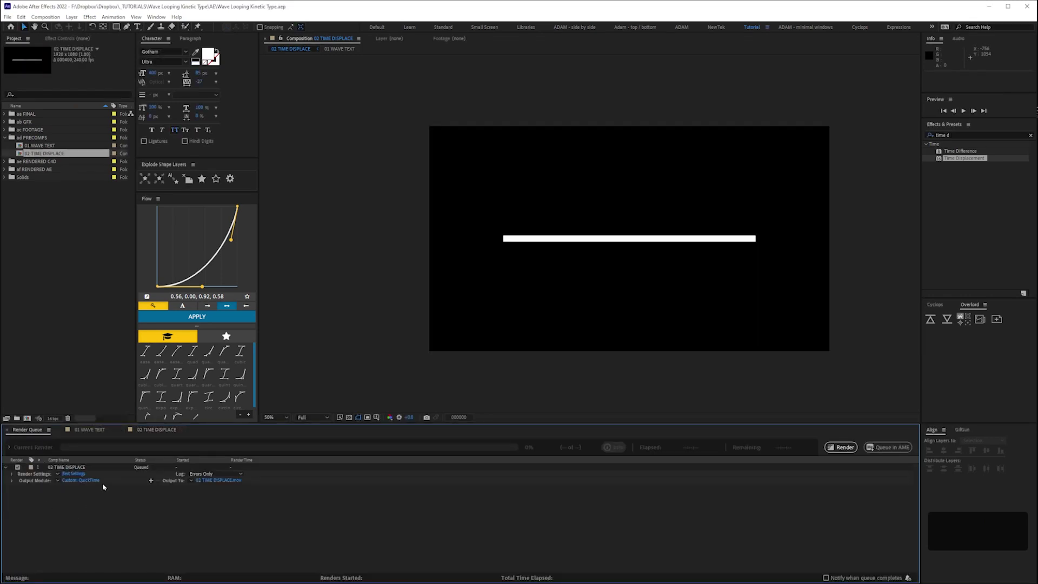
Step: Import the rendered 02 TIME DISPLACE.mov from the RENDERED ELEMENTS folder into the project
{"action": "left_click", "coordinate": [79, 295]}
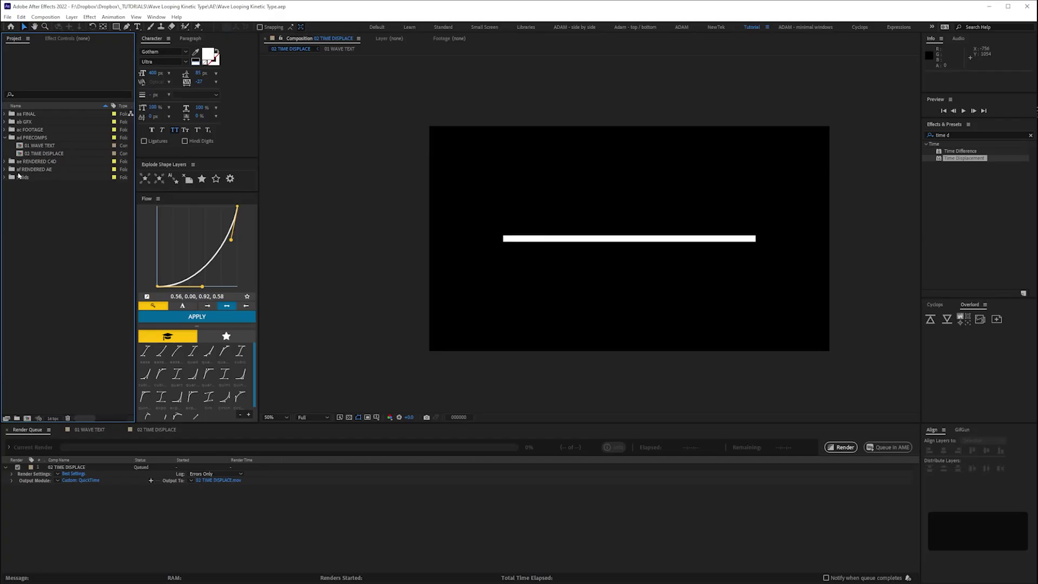
{"action": "double_click", "coordinate": [46, 222]}
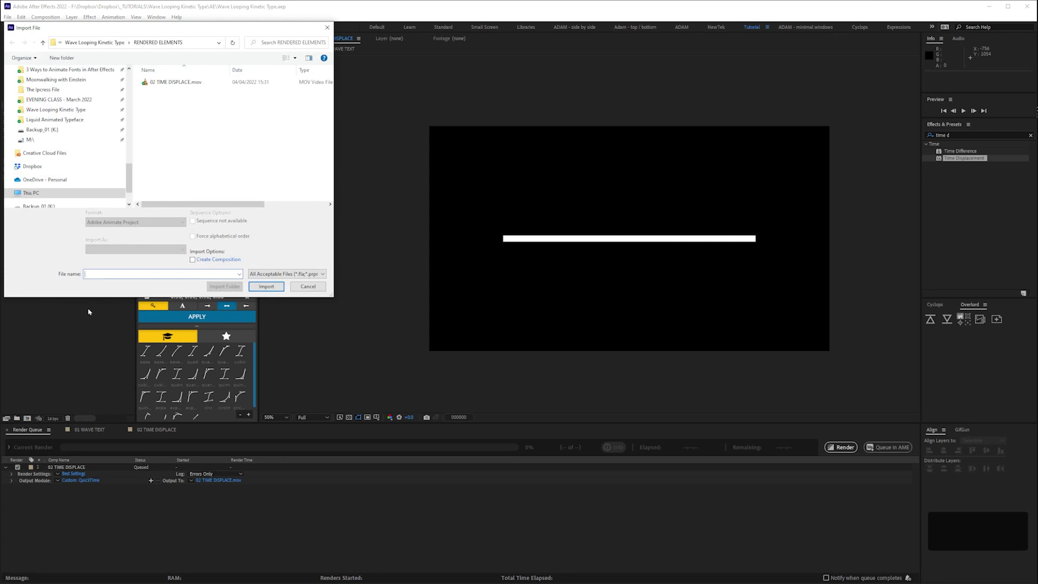
{"action": "left_click_drag", "start_coordinate": [212, 33], "coordinate": [518, 108]}
{"action": "left_click", "coordinate": [481, 160]}
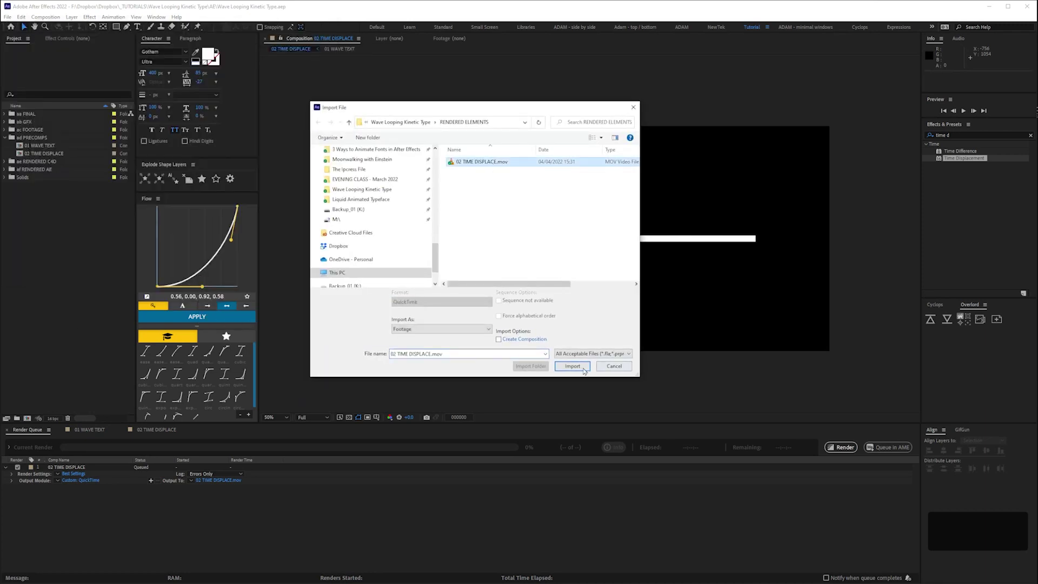
{"action": "left_click", "coordinate": [576, 363]}
Step: Create a 24 fps composition named Wave Looping Kinetic Type using the HDTV 1080 24 preset size of 1920 x 1080
{"action": "left_click", "coordinate": [46, 238]}
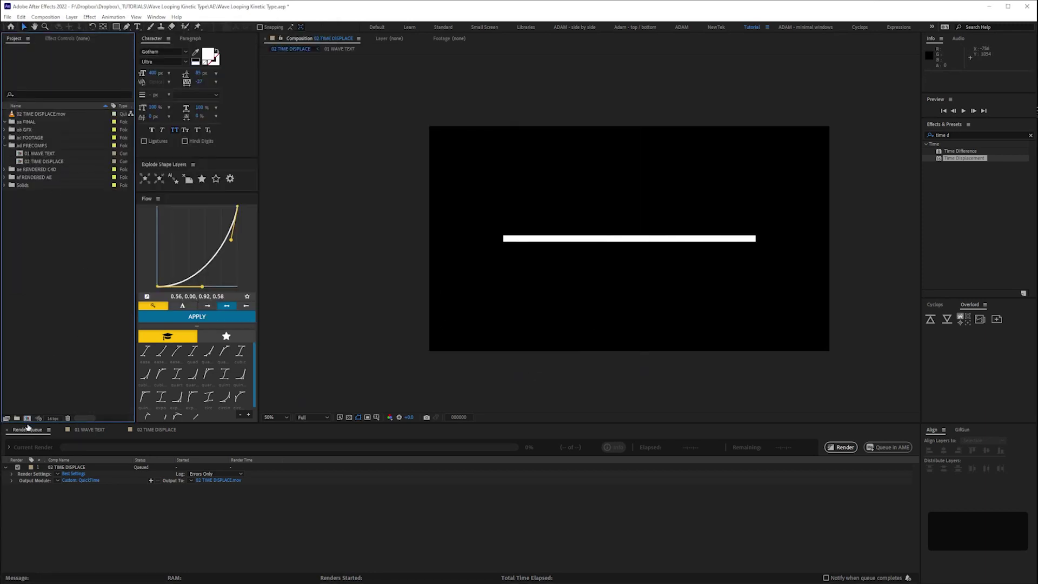
{"action": "left_click", "coordinate": [27, 418]}
{"action": "double_click", "coordinate": [380, 206]}
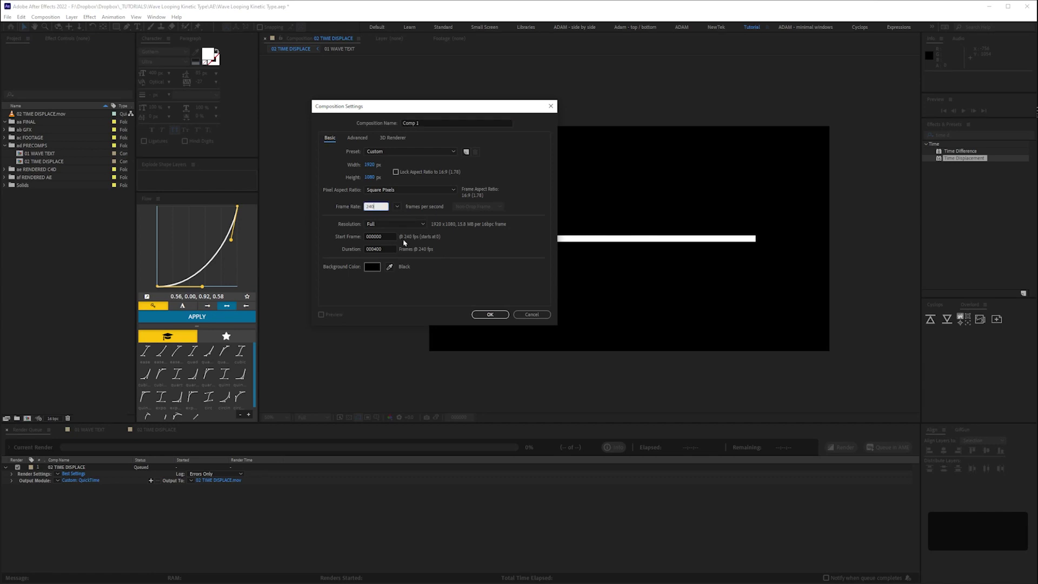
{"action": "type", "text": "24"}
{"action": "key", "text": "Tab"}
{"action": "left_click", "coordinate": [398, 139]}
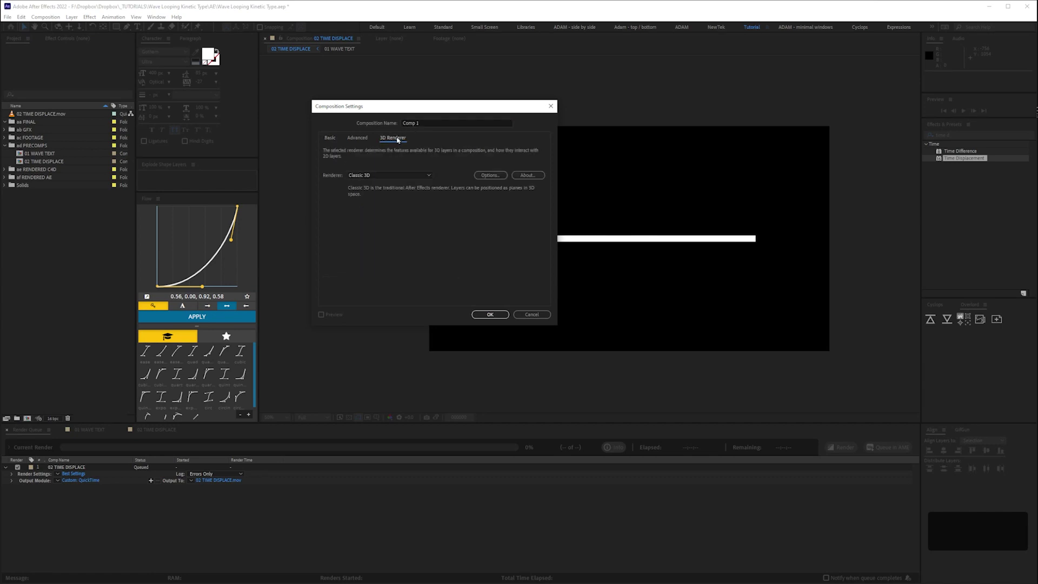
{"action": "left_click", "coordinate": [331, 138]}
{"action": "type", "text": "Wave Looping Kinetic Type"}
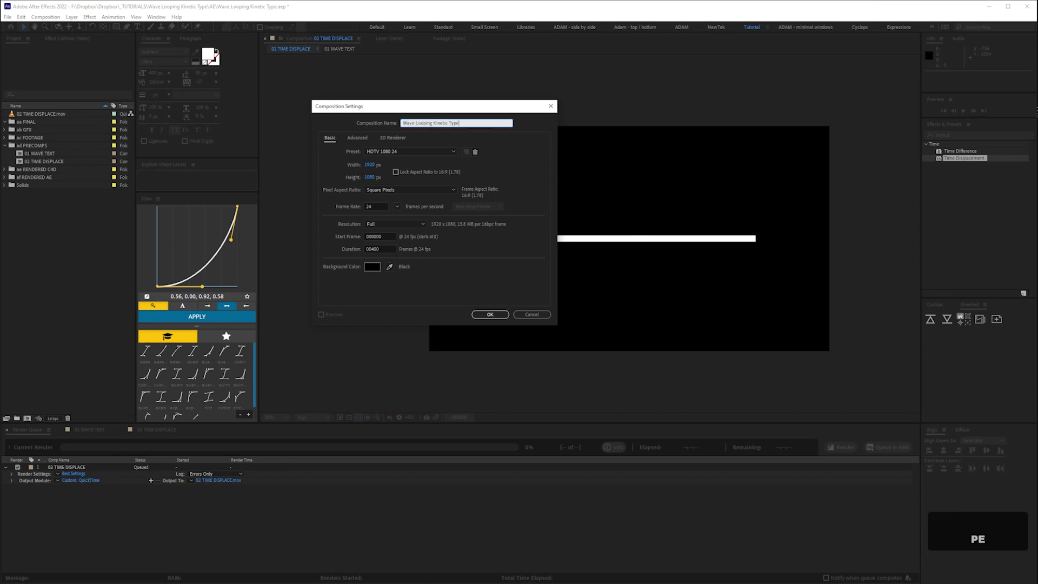
{"action": "key", "text": "Return"}
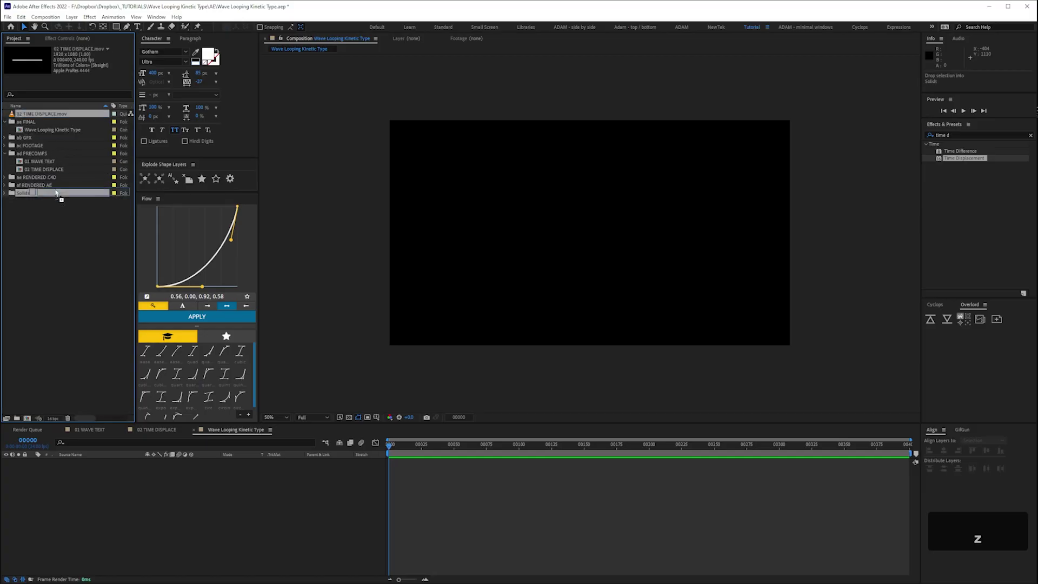
Step: Move 02 TIME DISPLACE.mov into the RENDERED AE folder and add it to the Wave Looping Kinetic Type composition
{"action": "left_click_drag", "start_coordinate": [58, 193], "coordinate": [27, 114]}
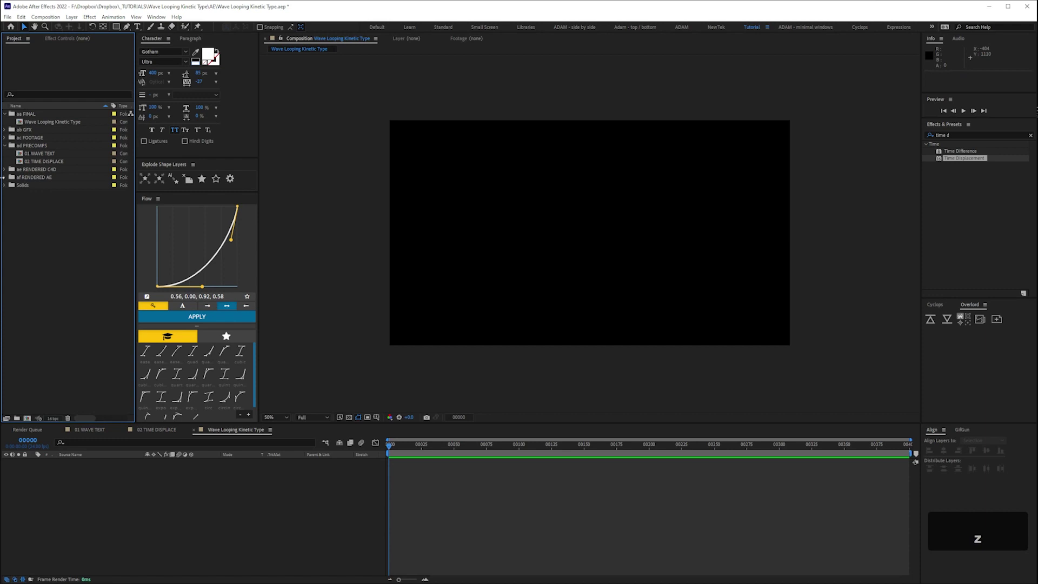
{"action": "left_click", "coordinate": [4, 177]}
{"action": "left_click_drag", "start_coordinate": [49, 185], "coordinate": [123, 533]}
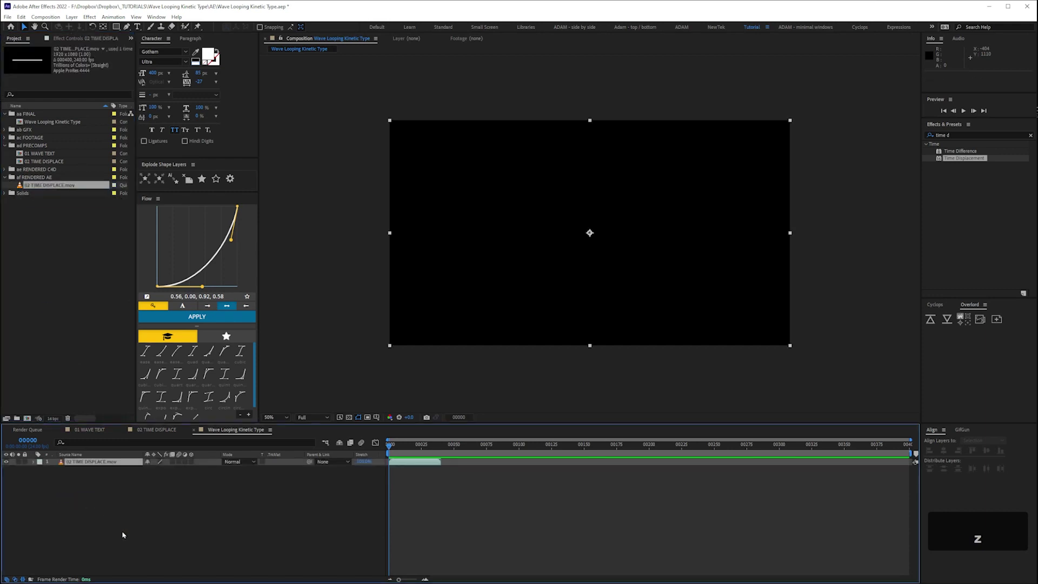
Step: End the work area at the 02 TIME DISPLACE.mov layer's last frame and preview the wave animation
{"action": "key", "text": "o"}
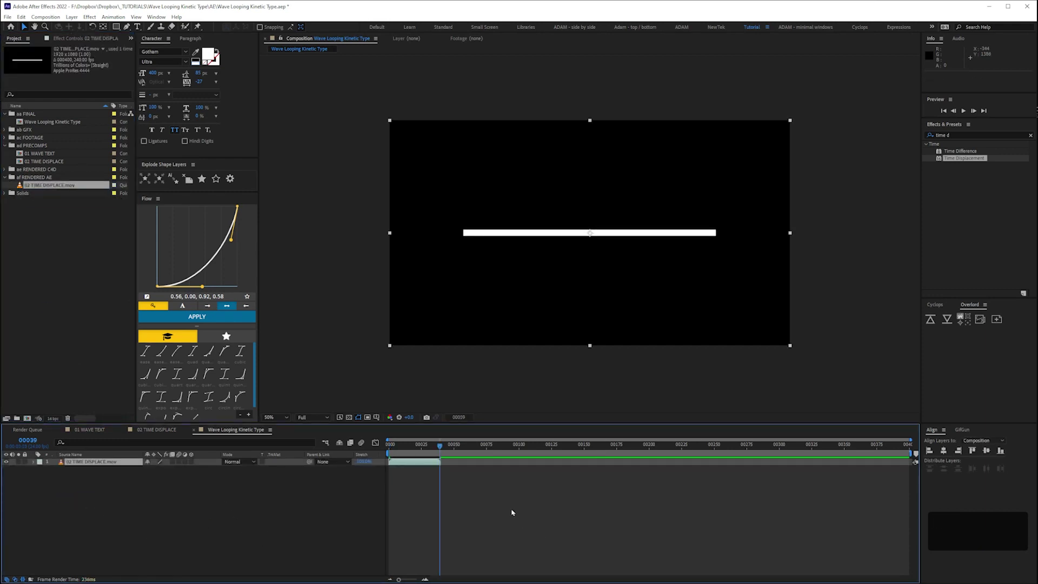
{"action": "key", "text": "n"}
{"action": "key", "text": "KP_0"}
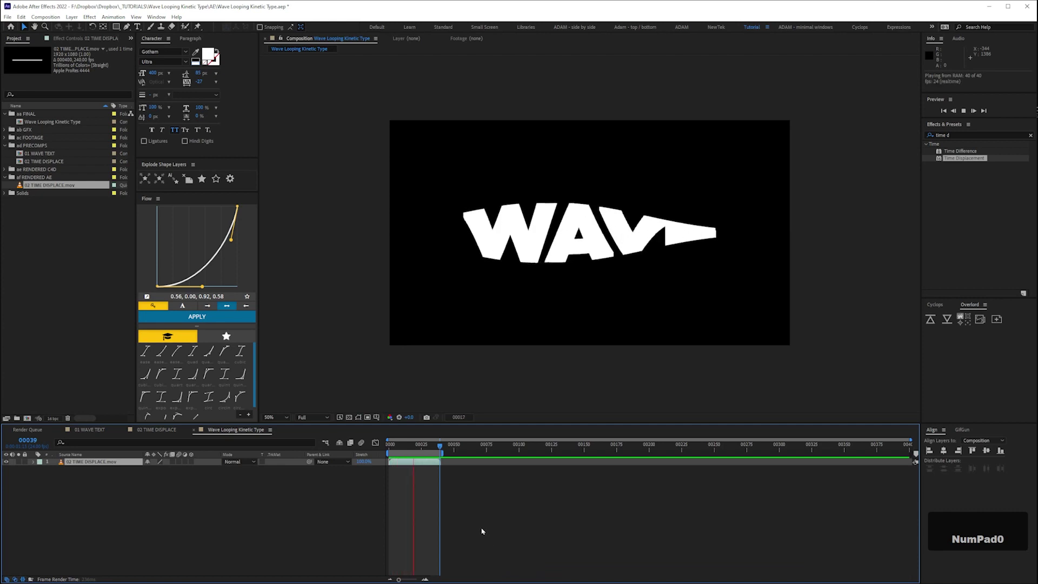
{"action": "key", "text": "space"}
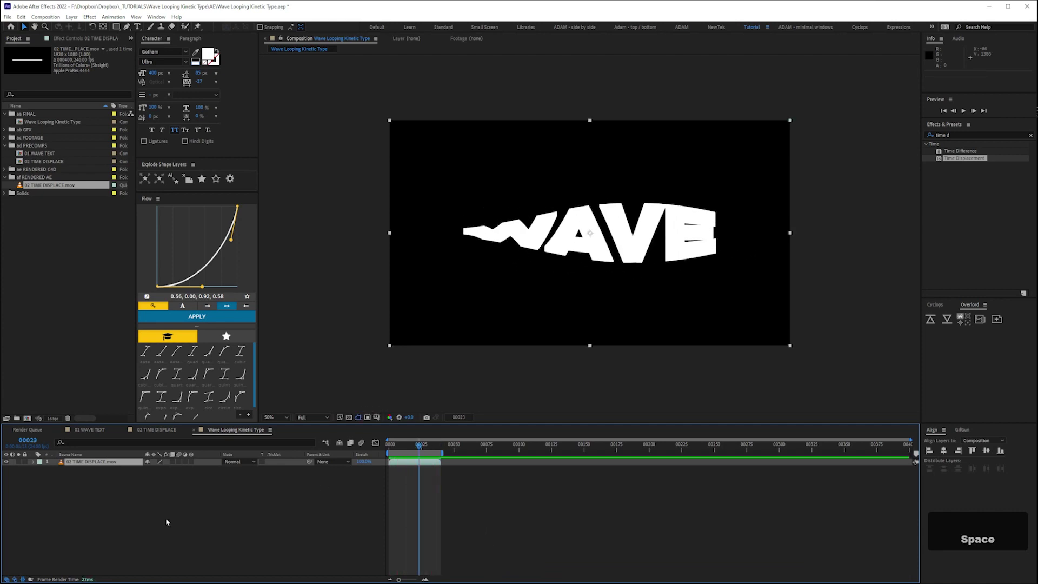
Step: Deselect the layer and set the composition's preview resolution to Half
{"action": "left_click", "coordinate": [143, 540]}
{"action": "left_click", "coordinate": [313, 417]}
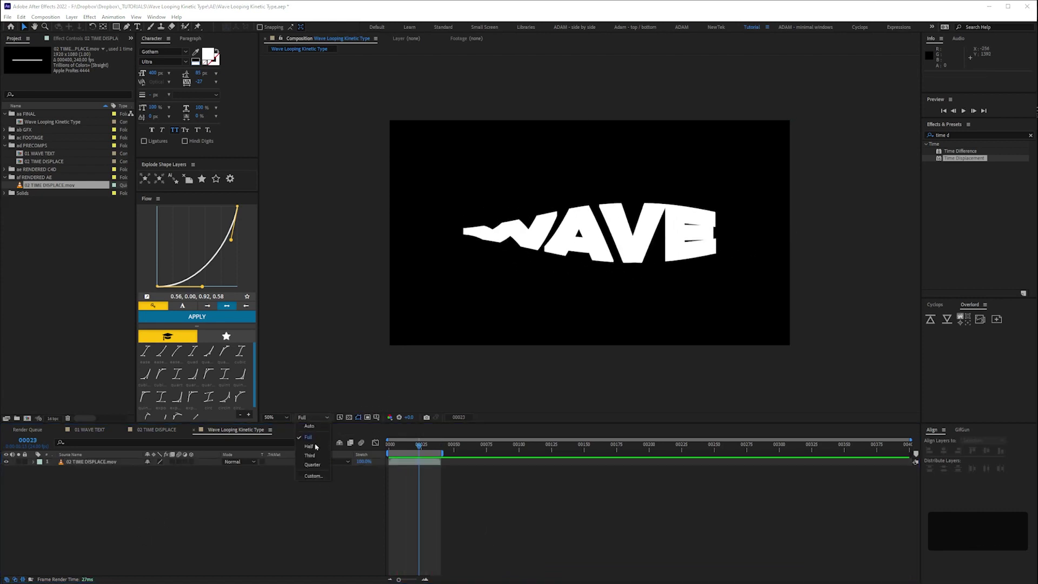
{"action": "left_click", "coordinate": [309, 446]}
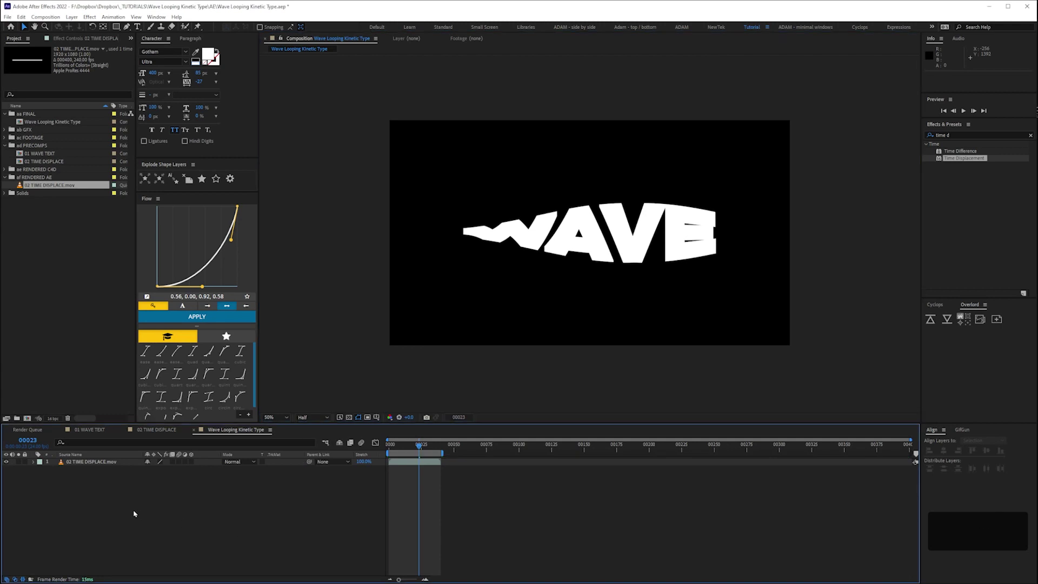
Step: Import Screenshot 2022-04-03 021122.png from the GFX folder and place it beside the WAVE text in the composition
{"action": "key", "text": "ctrl+i"}
{"action": "left_click", "coordinate": [460, 123]}
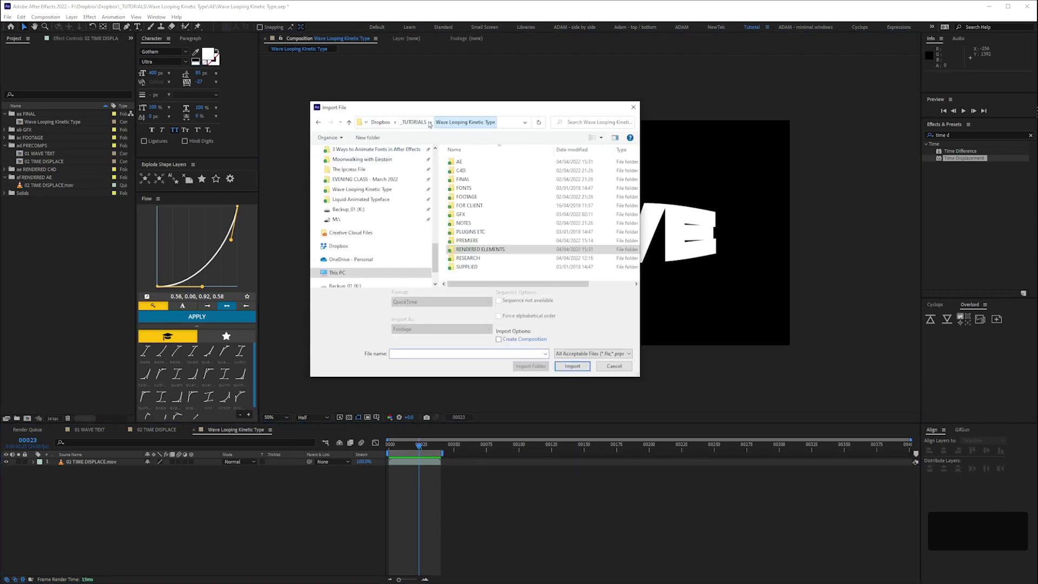
{"action": "double_click", "coordinate": [461, 214]}
{"action": "left_click", "coordinate": [471, 186]}
{"action": "left_click", "coordinate": [572, 366]}
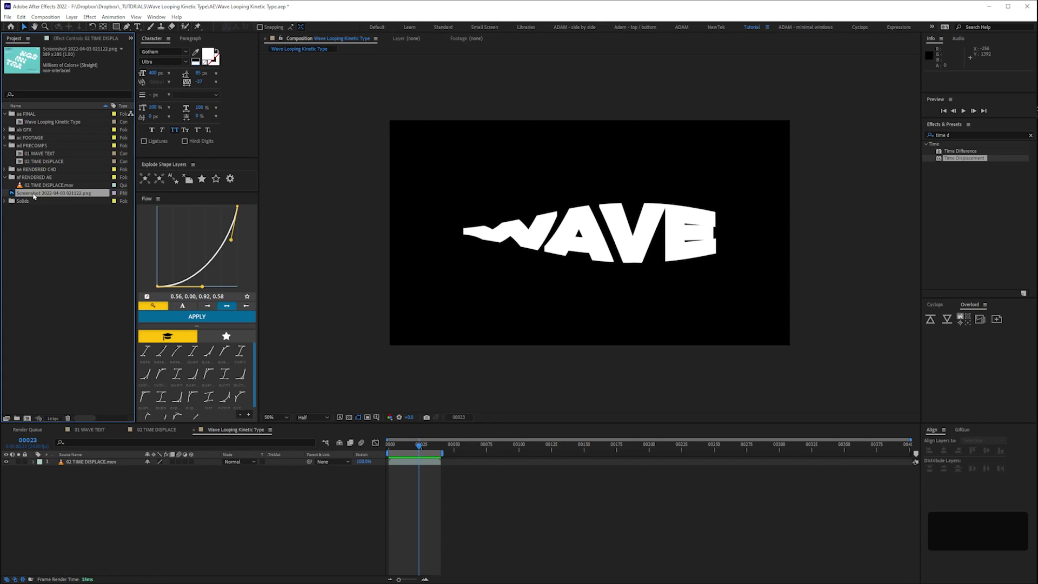
{"action": "left_click_drag", "start_coordinate": [37, 193], "coordinate": [411, 248]}
Step: Create a background solid in teal sampled from the screenshot, place it below the other layers, name it BG and lock it
{"action": "key", "text": "ctrl+y"}
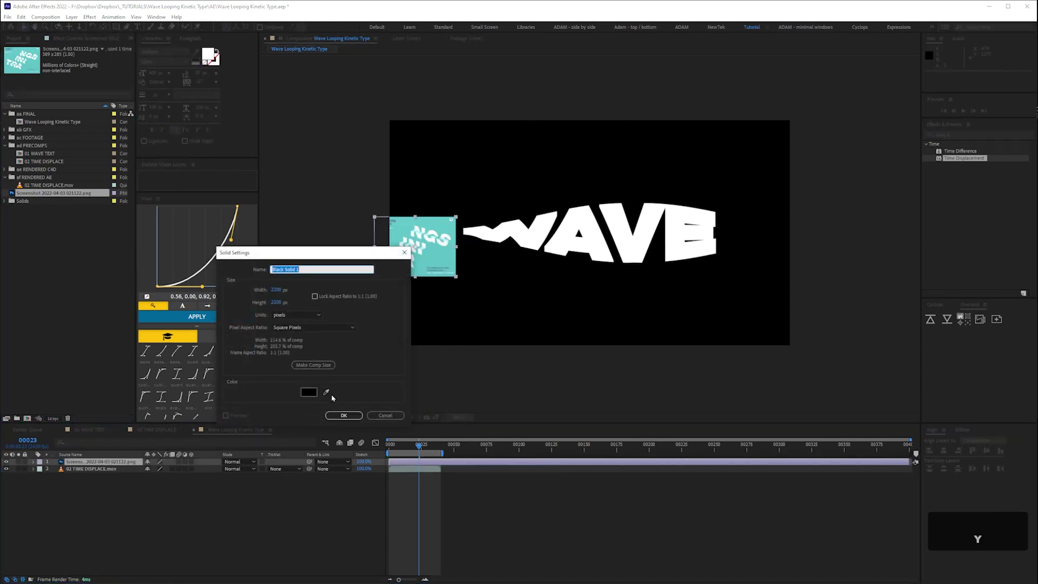
{"action": "left_click", "coordinate": [441, 266]}
{"action": "left_click", "coordinate": [344, 415]}
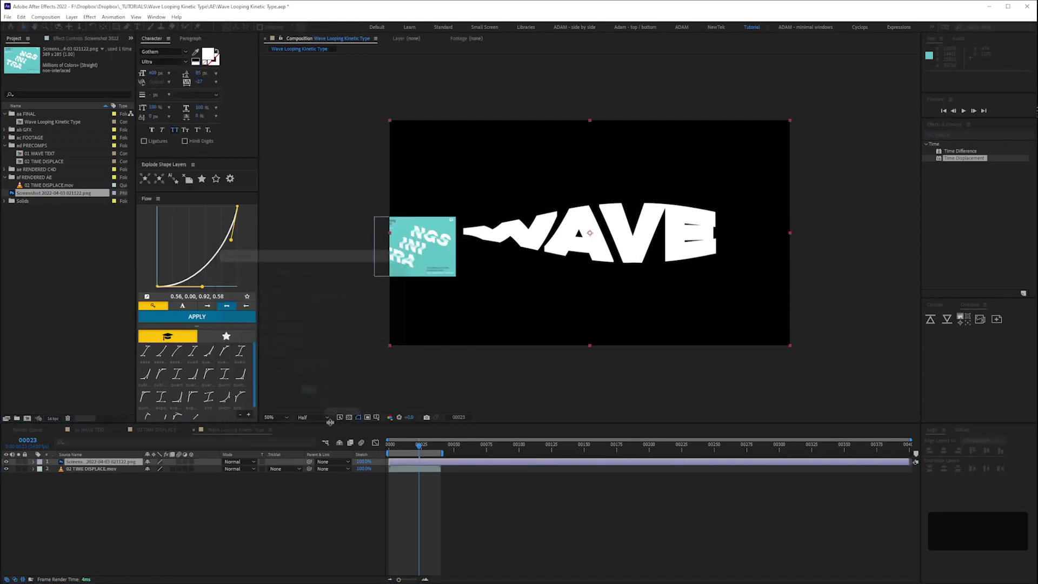
{"action": "left_click_drag", "start_coordinate": [98, 461], "coordinate": [96, 521]}
{"action": "key", "text": "Return"}
{"action": "type", "text": "BG"}
{"action": "key", "text": "Return"}
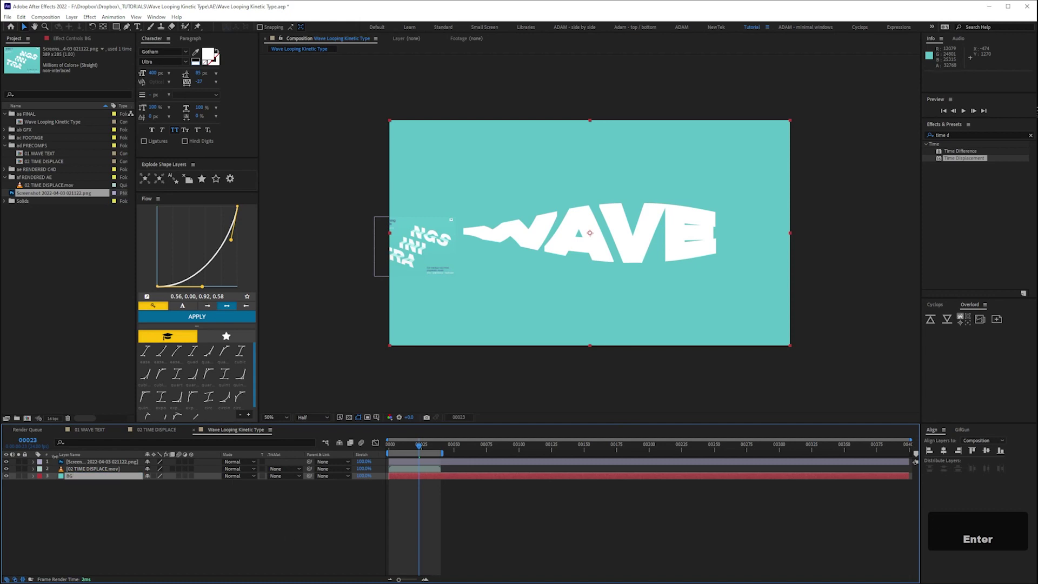
{"action": "key", "text": "ctrl+l"}
Step: Move the screenshot image into the GFX folder and hide its layer in the composition
{"action": "left_click_drag", "start_coordinate": [33, 193], "coordinate": [37, 130]}
{"action": "left_click", "coordinate": [86, 469]}
{"action": "key", "text": "ctrl+shift+v"}
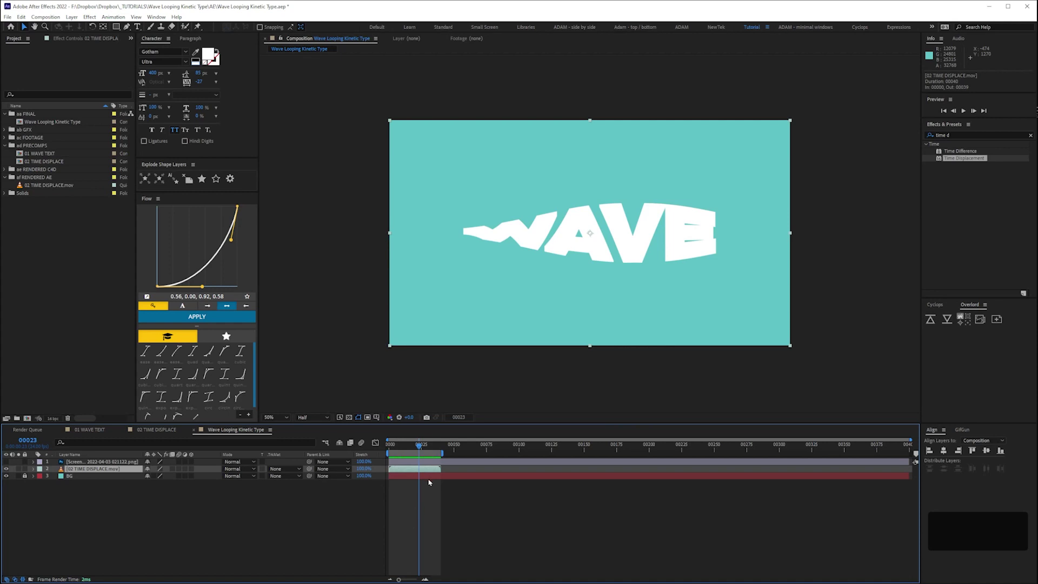
Step: Enable time remapping on the 02 TIME DISPLACE.mov layer and extend its end to about frame 130
{"action": "key", "text": "ctrl+alt+t"}
{"action": "key", "text": "equal"}
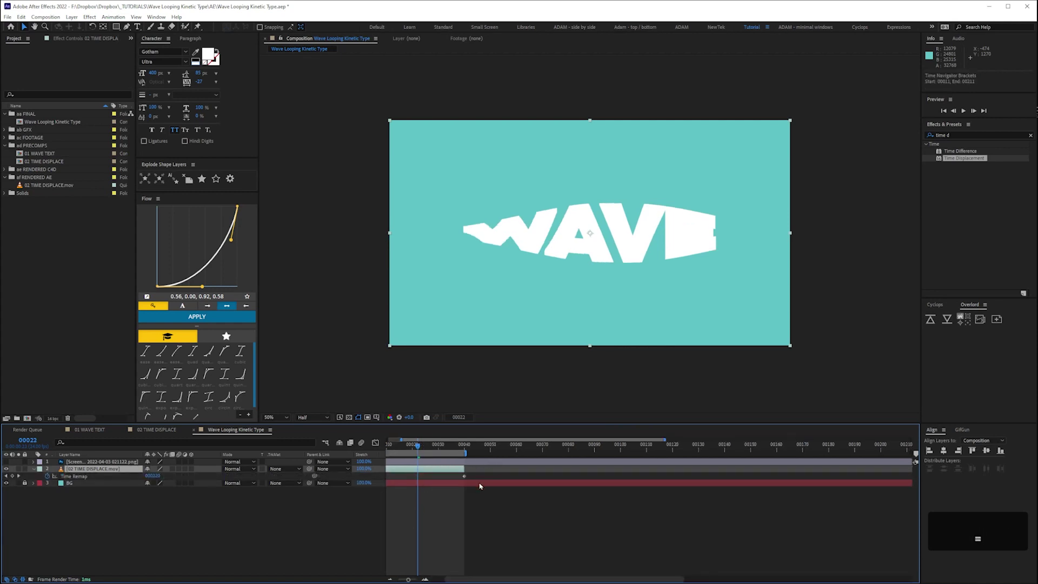
{"action": "left_click_drag", "start_coordinate": [465, 466], "coordinate": [702, 469]}
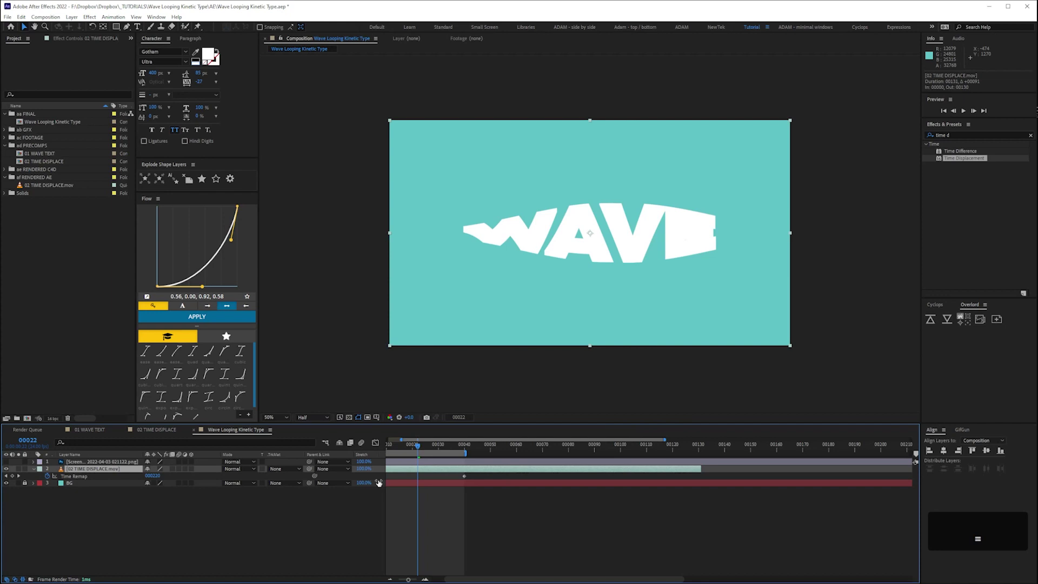
Step: Add the expression loopOut("cycle") to the Time Remap property of the 02 TIME DISPLACE.mov layer
{"action": "left_click", "coordinate": [47, 476], "text": "alt"}
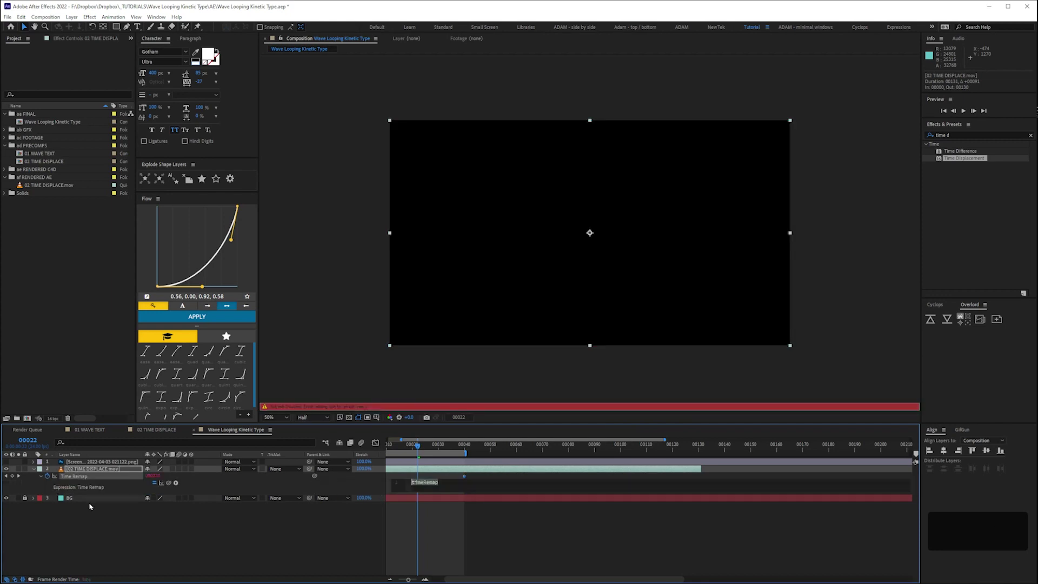
{"action": "type", "text": "loop"}
{"action": "key", "text": "Down"}
{"action": "key", "text": "Down"}
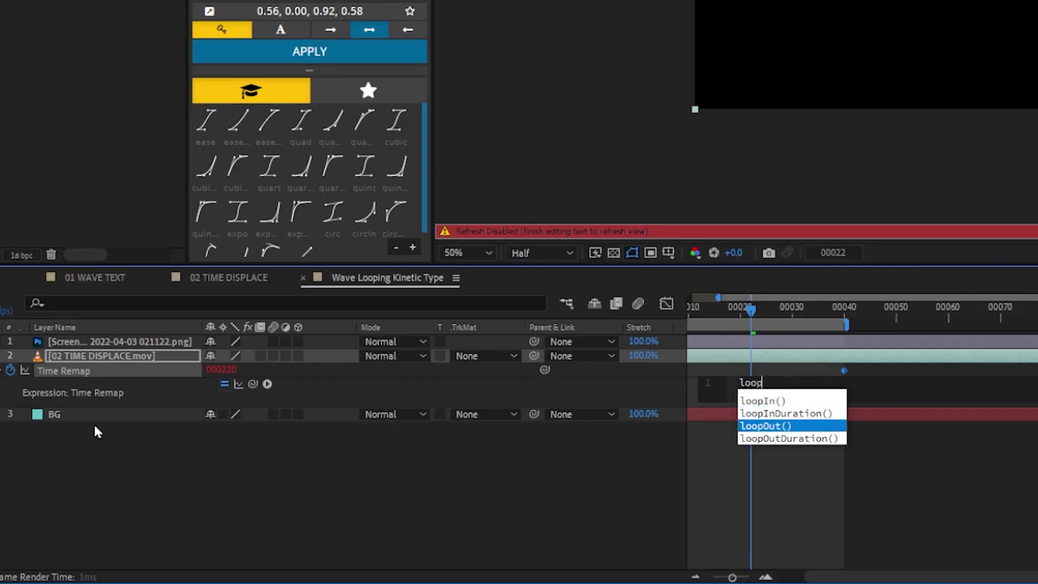
{"action": "key", "text": "Return"}
{"action": "type", "text": "\"cycle"}
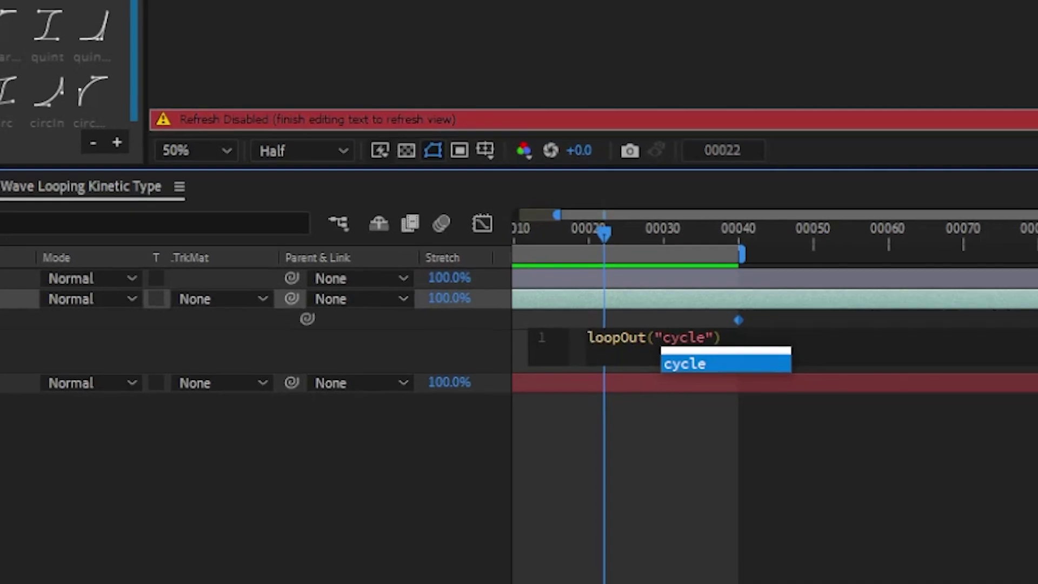
{"action": "key", "text": "F2"}
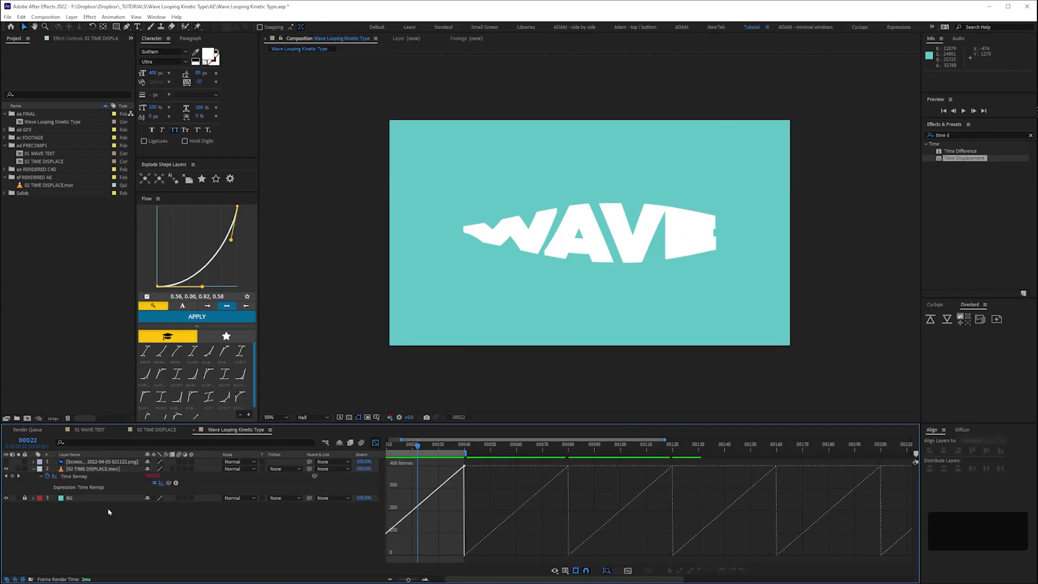
Step: Switch from the Time Remap graph back to the layer bars and add a marker at frame 40, on the second keyframe
{"action": "key", "text": "shift+F3"}
{"action": "key", "text": "space"}
{"action": "left_click_drag", "start_coordinate": [457, 514], "coordinate": [732, 511]}
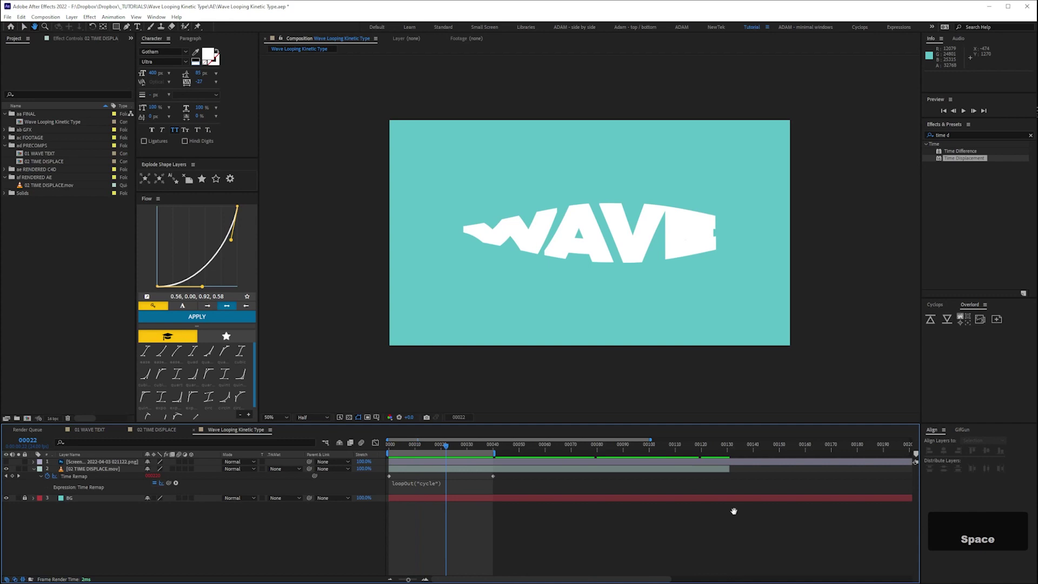
{"action": "left_click", "coordinate": [494, 448]}
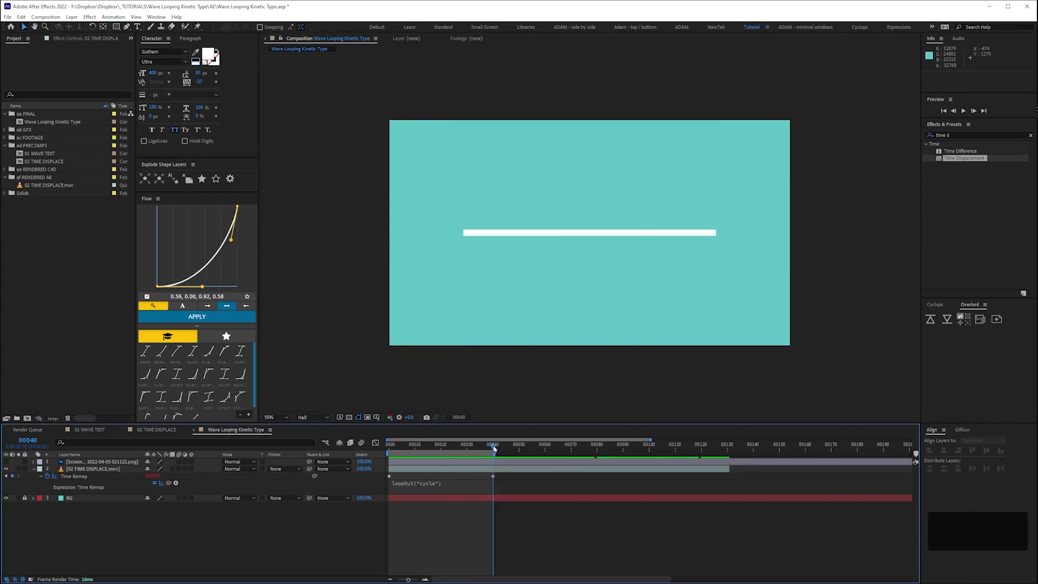
{"action": "left_click", "coordinate": [503, 469]}
{"action": "key", "text": "KP_Multiply"}
{"action": "left_click", "coordinate": [438, 543]}
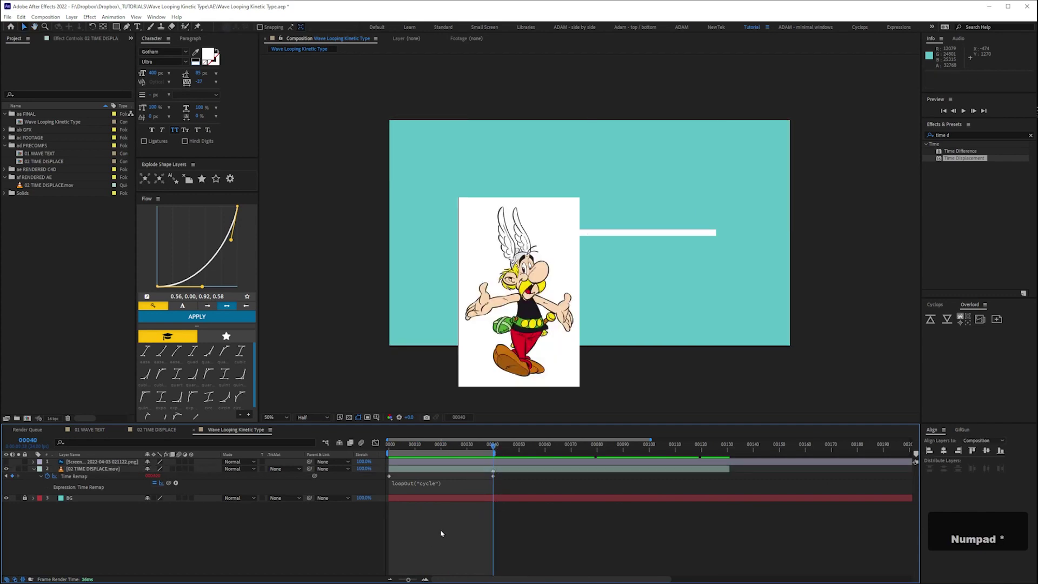
Step: End the work area at frame 39, one frame before the marker, and preview the loop
{"action": "left_click_drag", "start_coordinate": [405, 446], "coordinate": [368, 456]}
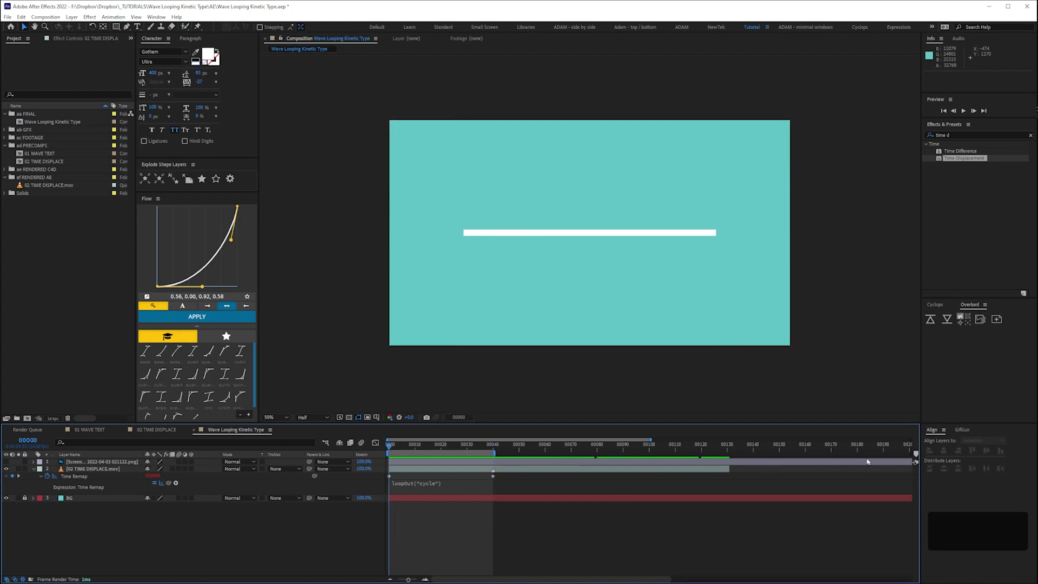
{"action": "key", "text": "shift+1"}
{"action": "left_click", "coordinate": [493, 447]}
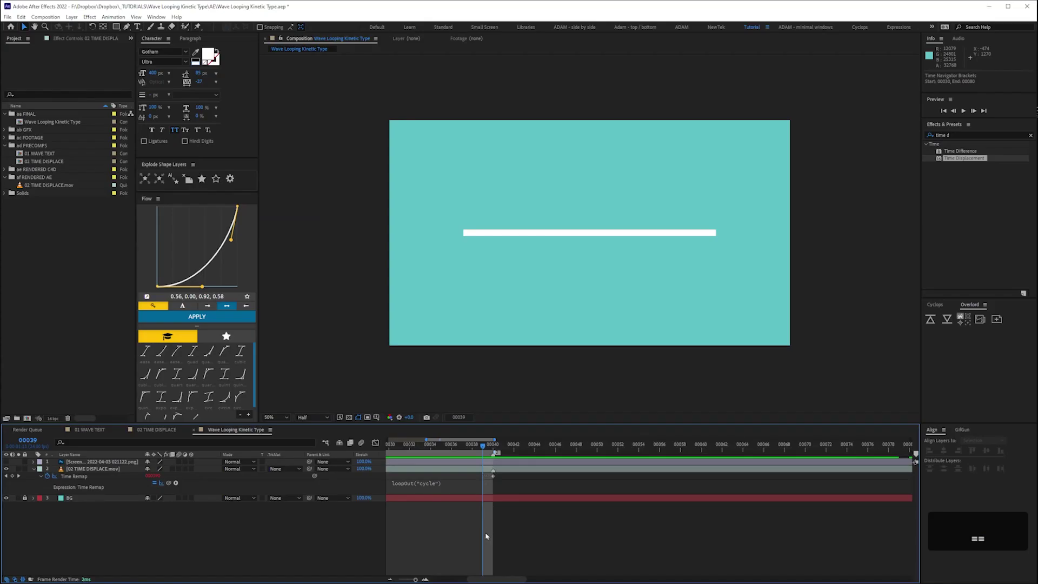
{"action": "key", "text": "n"}
{"action": "key", "text": "minus"}
{"action": "key", "text": "minus"}
{"action": "key", "text": "minus"}
{"action": "key", "text": "space"}
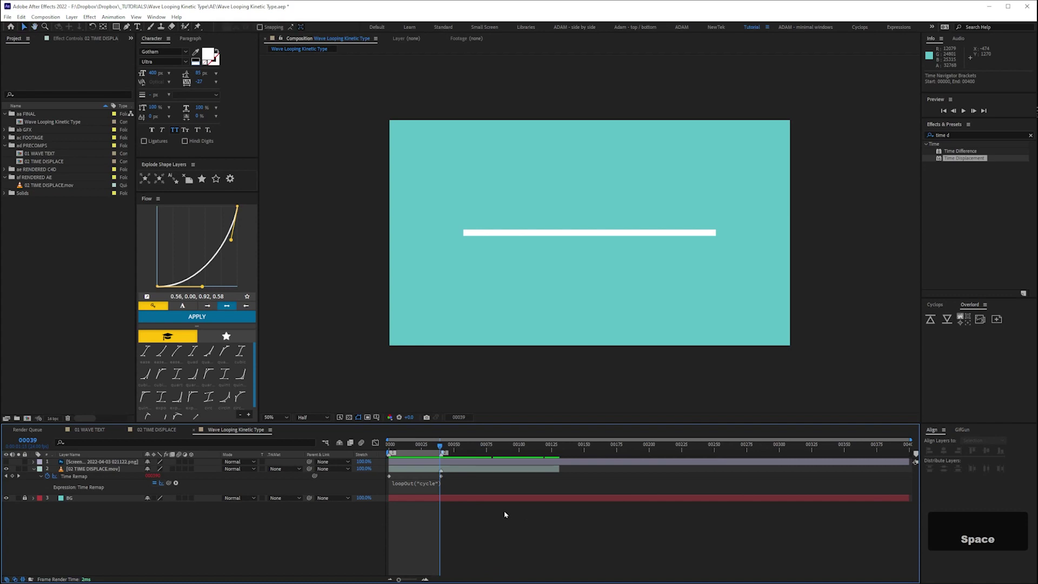
{"action": "key", "text": "equal"}
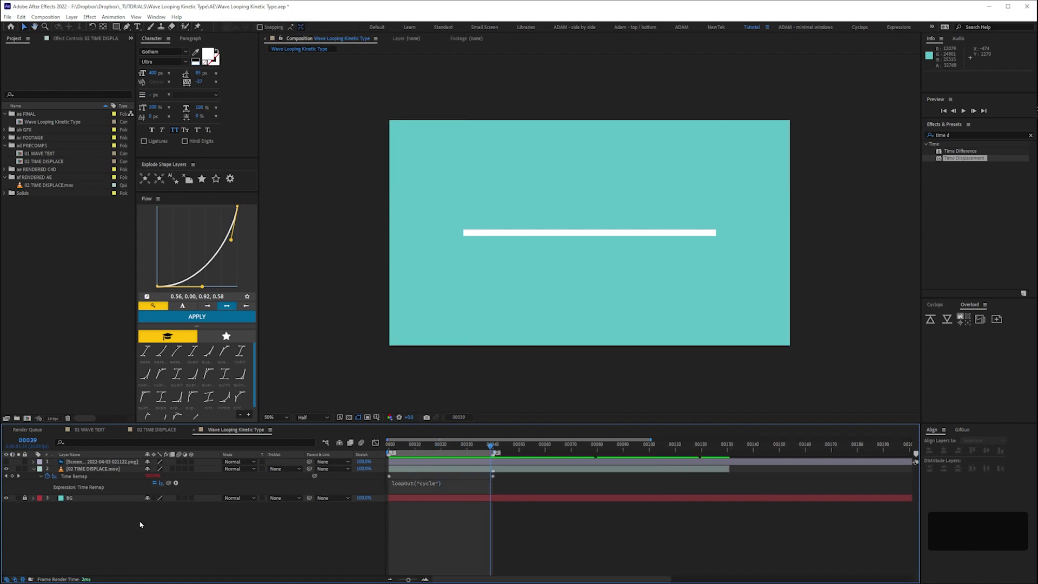
Step: Examine the camera navigation options in the 3D preferences and close the preferences without changes
{"action": "left_click", "coordinate": [79, 470]}
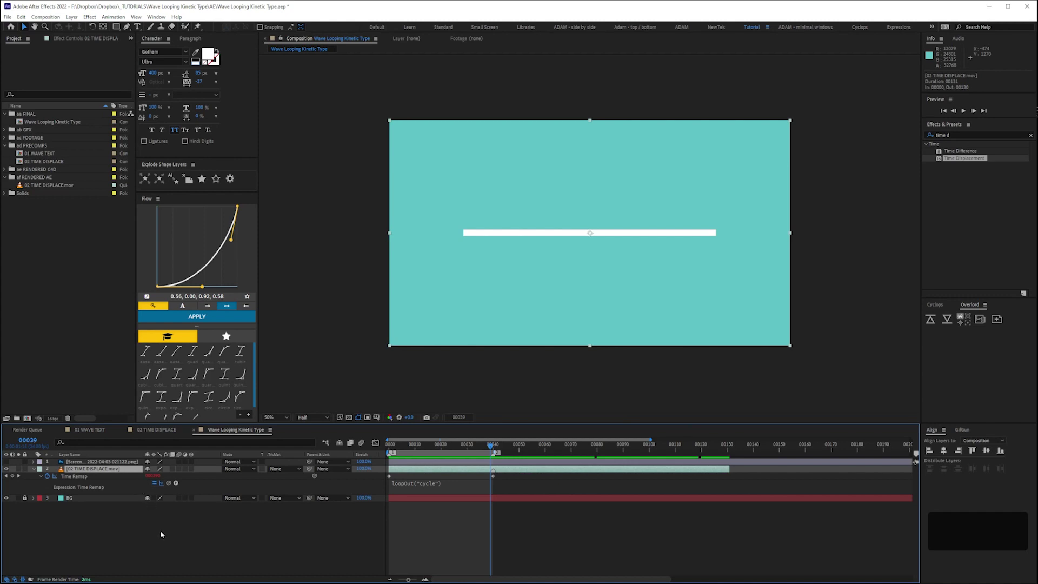
{"action": "left_click", "coordinate": [22, 17]}
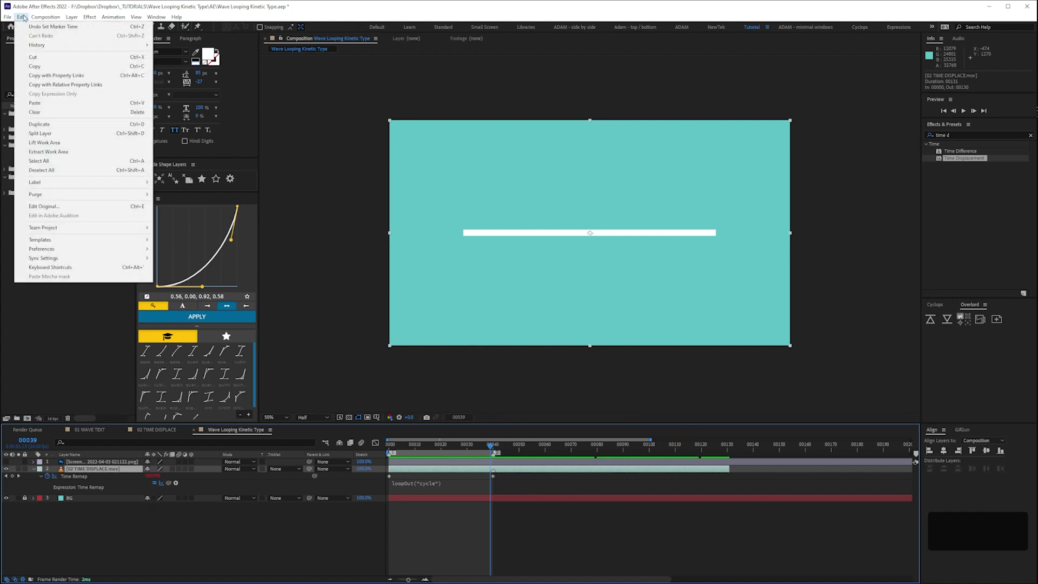
{"action": "mouse_move", "coordinate": [81, 250]}
{"action": "left_click", "coordinate": [190, 414]}
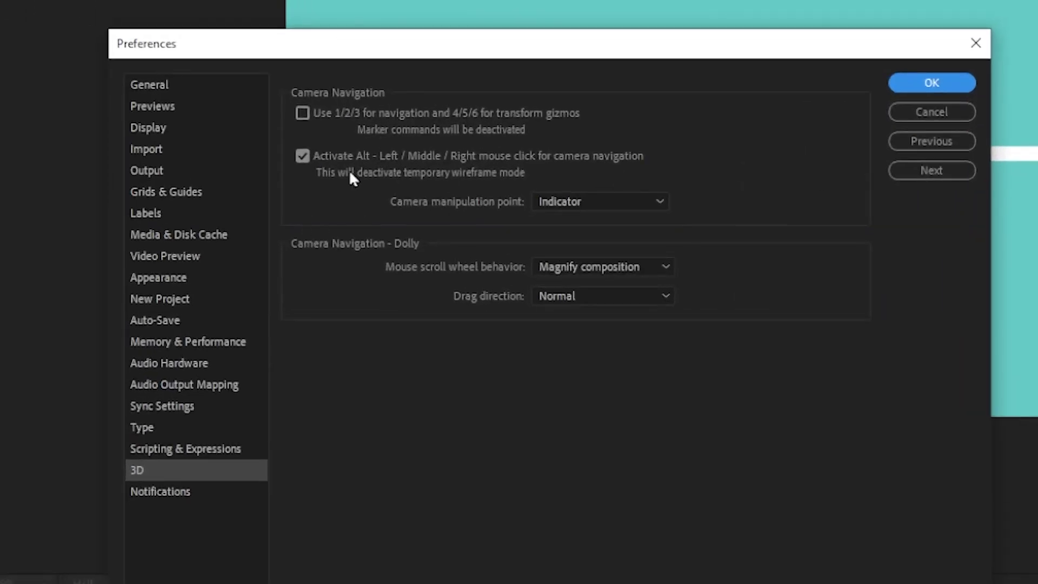
{"action": "left_click", "coordinate": [976, 45]}
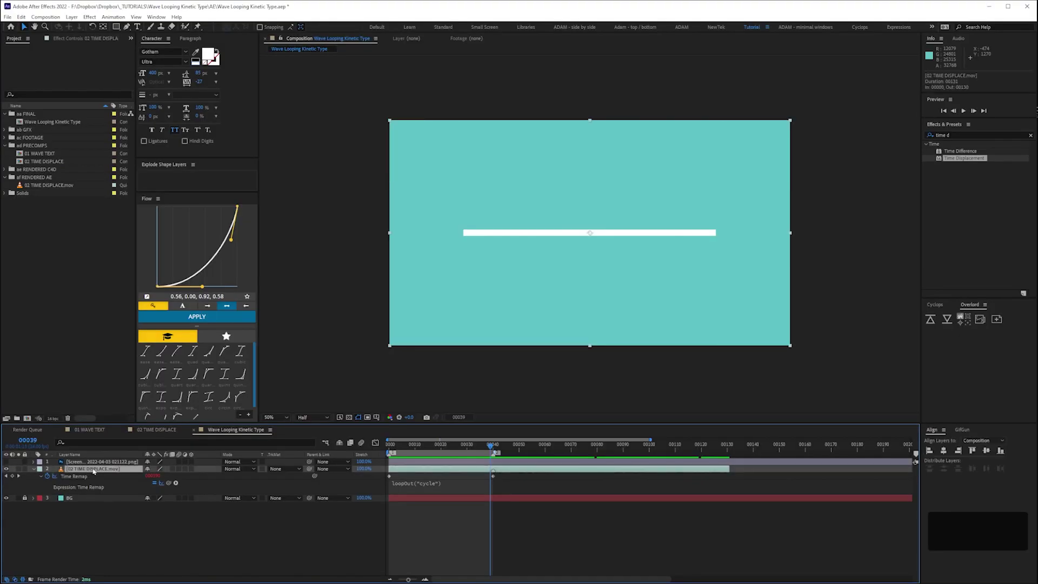
Step: Show the title/action-safe guides and duplicate the 02 TIME DISPLACE.mov layer five times
{"action": "key", "text": "apostrophe"}
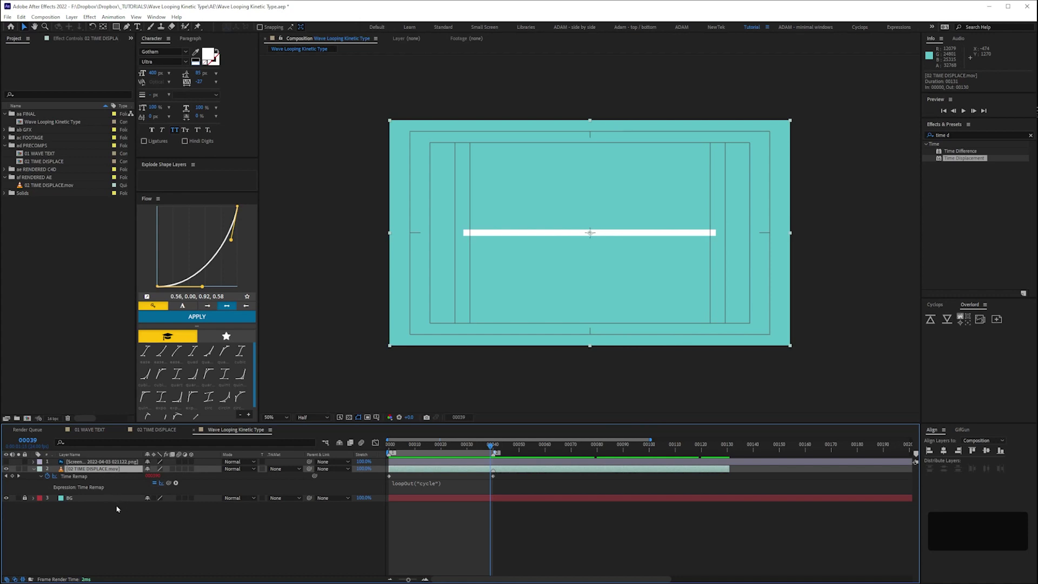
{"action": "key", "text": "ctrl+d"}
{"action": "key", "text": "ctrl+d"}
{"action": "key", "text": "ctrl+d"}
{"action": "key", "text": "ctrl+d"}
{"action": "key", "text": "ctrl+d"}
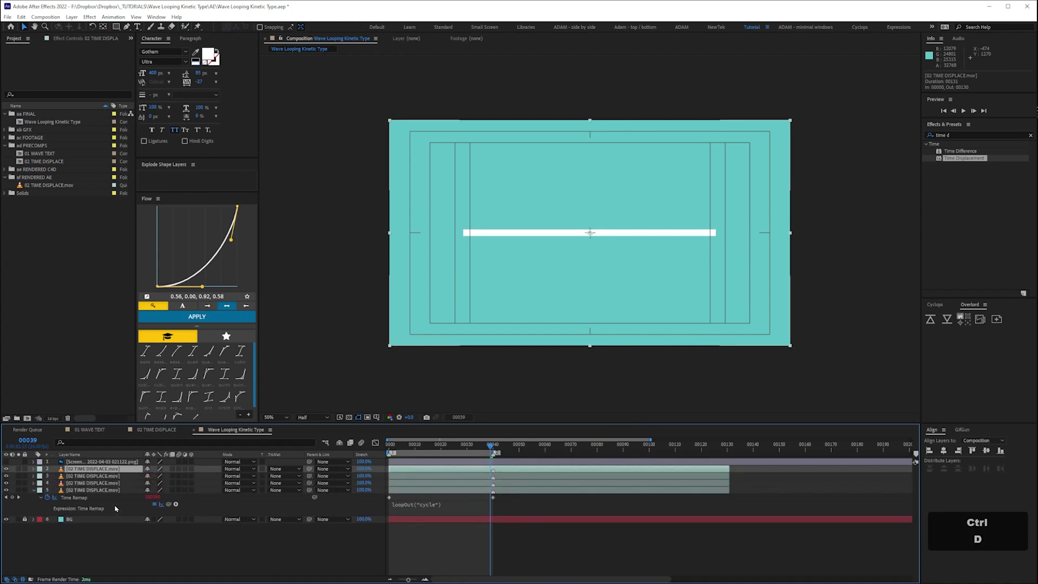
Step: Move the uppermost copy to the upper title-safe edge and the lowest layer to the lower edge, and distribute all six text layers vertically
{"action": "left_click_drag", "start_coordinate": [651, 233], "coordinate": [649, 146]}
{"action": "left_click", "coordinate": [77, 505]}
{"action": "left_click_drag", "start_coordinate": [640, 238], "coordinate": [634, 325]}
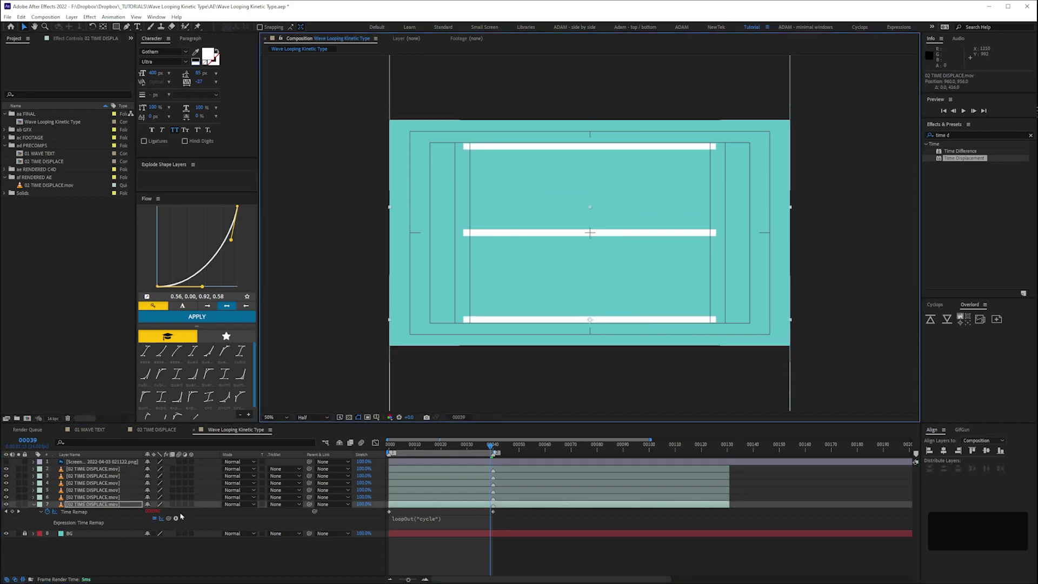
{"action": "left_click", "coordinate": [92, 468], "text": "shift"}
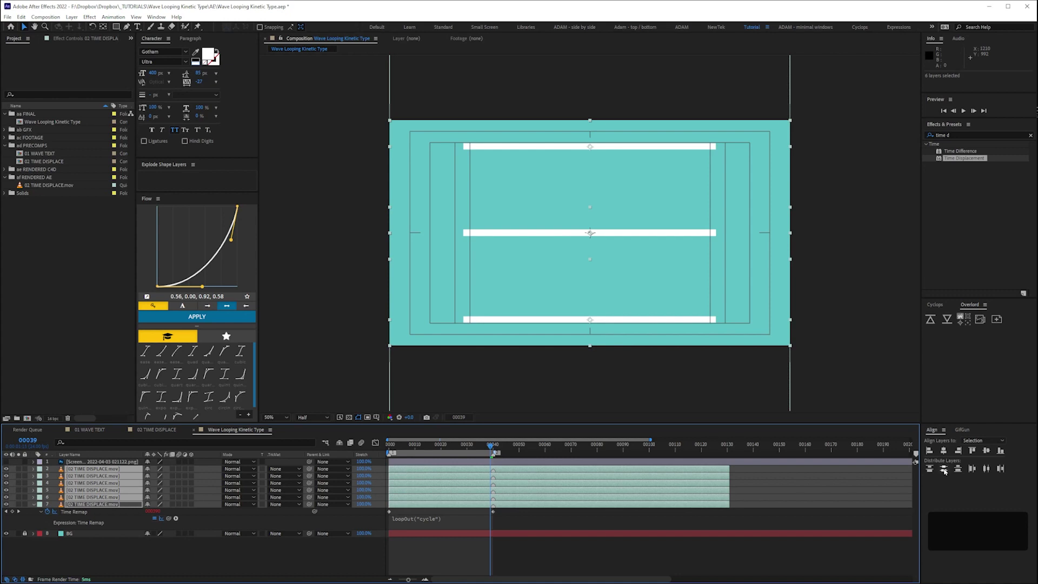
{"action": "left_click", "coordinate": [944, 470]}
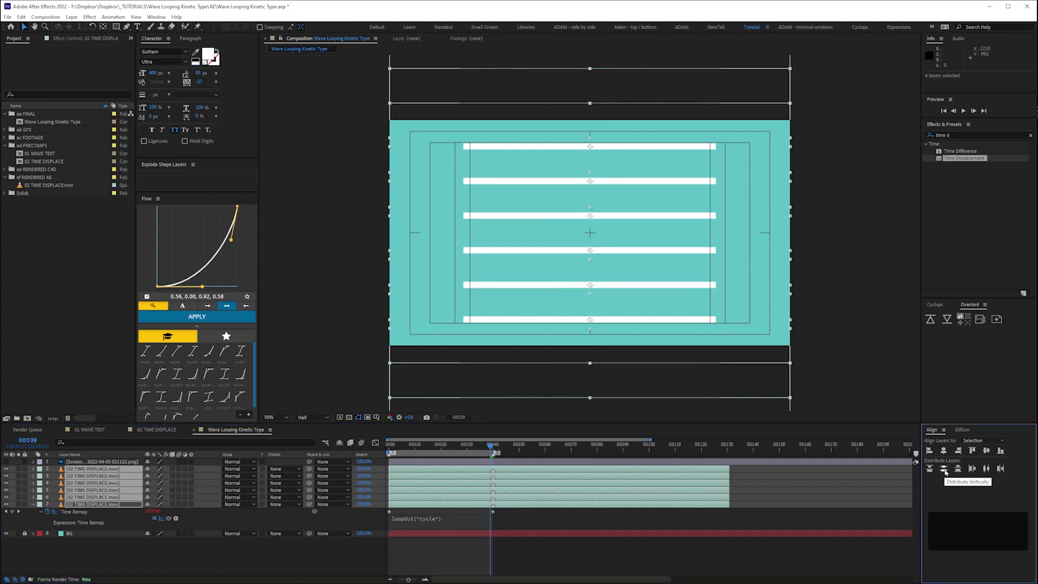
{"action": "left_click", "coordinate": [202, 575]}
{"action": "key", "text": "apostrophe"}
{"action": "left_click_drag", "start_coordinate": [433, 445], "coordinate": [439, 446]}
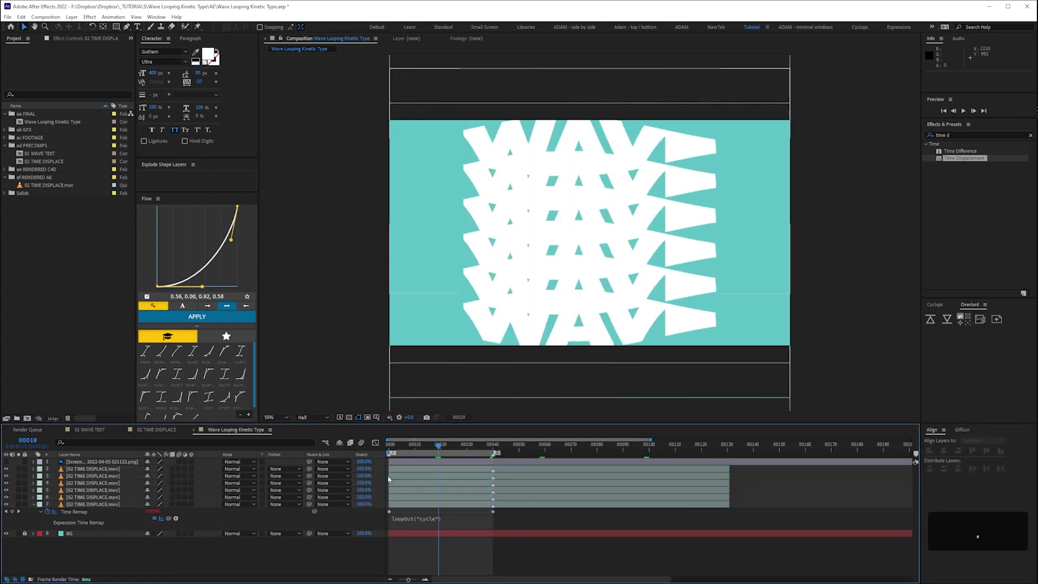
Step: Create a null object and parent all six 02 TIME DISPLACE.mov layers to it
{"action": "key", "text": "u"}
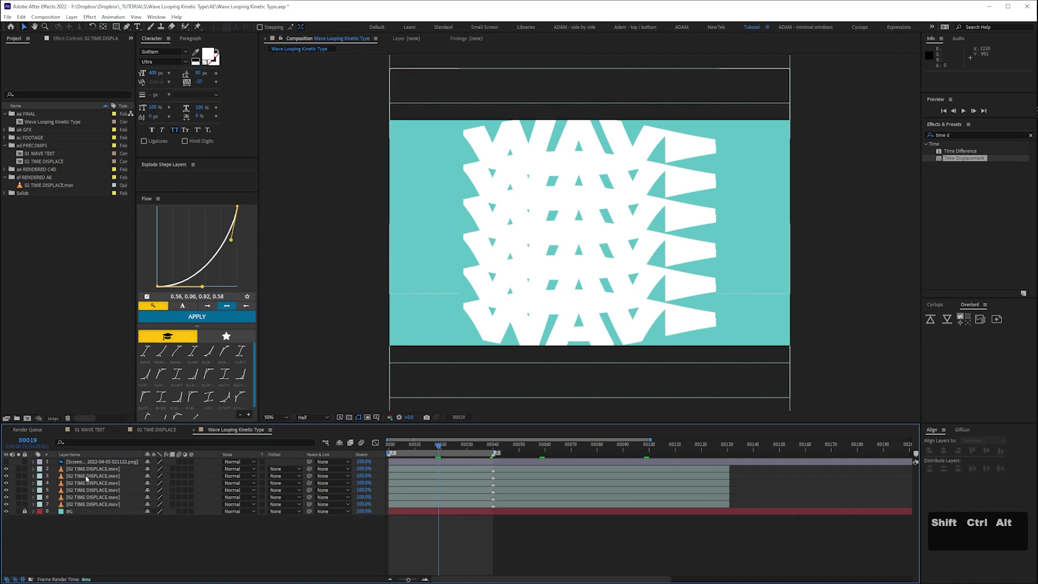
{"action": "key", "text": "ctrl+alt+shift+y"}
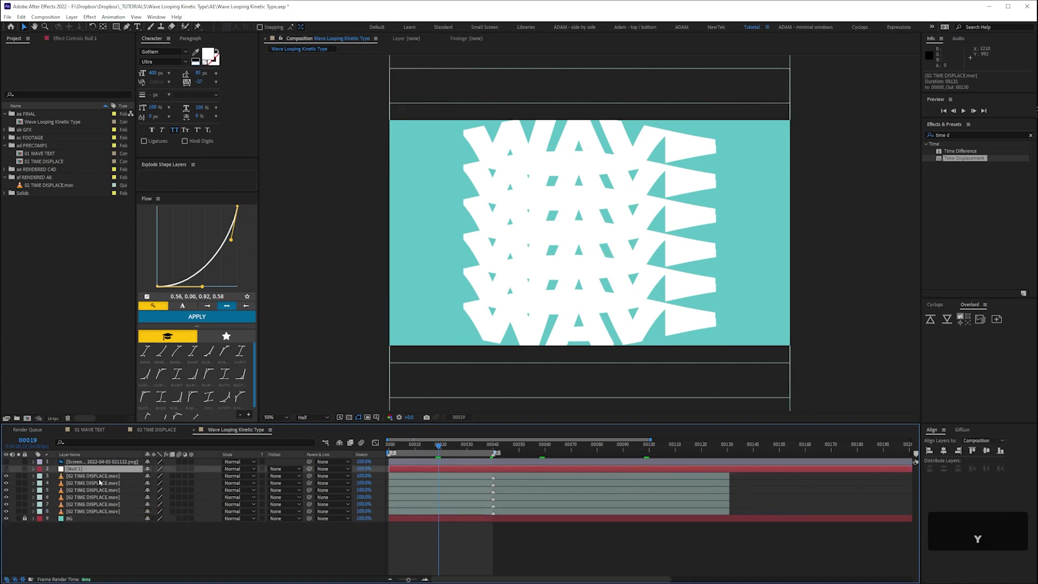
{"action": "left_click", "coordinate": [98, 477]}
{"action": "left_click", "coordinate": [103, 511], "text": "shift"}
{"action": "left_click_drag", "start_coordinate": [309, 497], "coordinate": [86, 469]}
Step: Scale the null down to 80% so all six text rows fit inside the composition
{"action": "left_click", "coordinate": [86, 469]}
{"action": "key", "text": "s"}
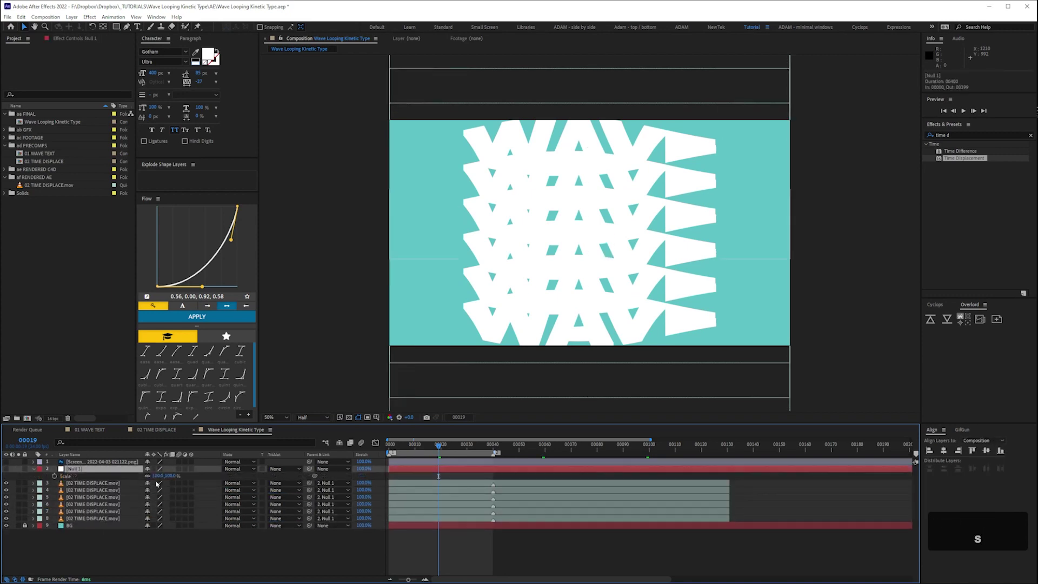
{"action": "left_click", "coordinate": [157, 476]}
{"action": "key", "text": "shift+Down"}
{"action": "key", "text": "shift+Down"}
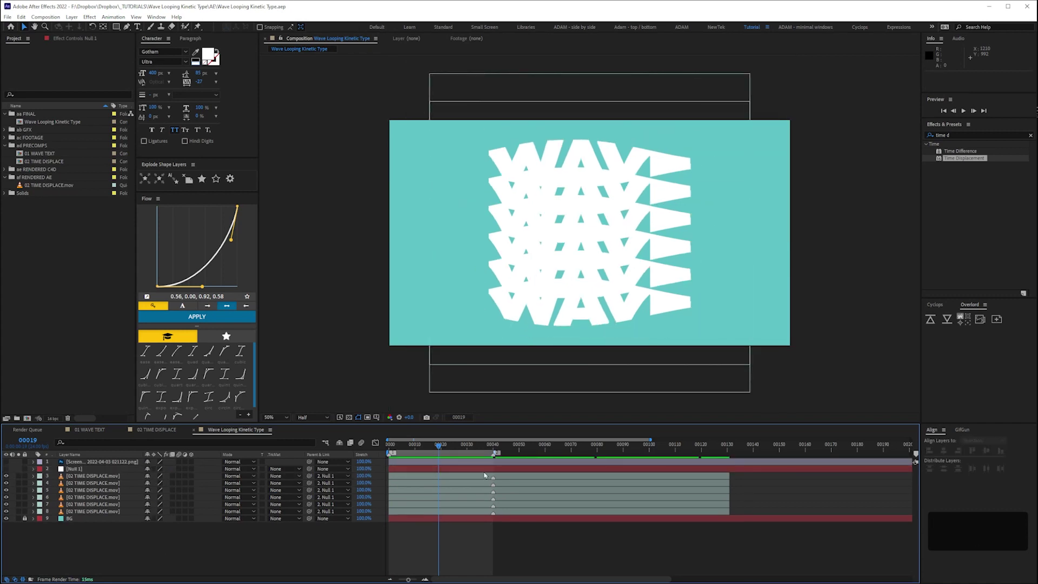
Step: Stagger the six 02 TIME DISPLACE.mov layers in time by four frames each, with the uppermost layer starting earliest
{"action": "key", "text": "k"}
{"action": "key", "text": "ctrl+Left"}
{"action": "key", "text": "ctrl+Left"}
{"action": "key", "text": "ctrl+Left"}
{"action": "key", "text": "ctrl+Left"}
{"action": "key", "text": "="}
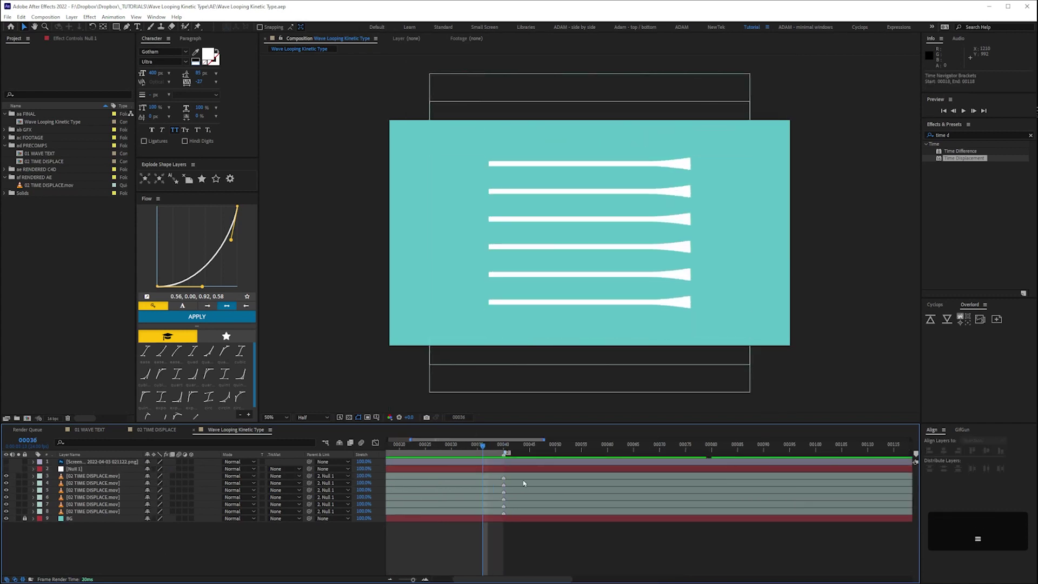
{"action": "left_click_drag", "start_coordinate": [518, 476], "coordinate": [502, 483]}
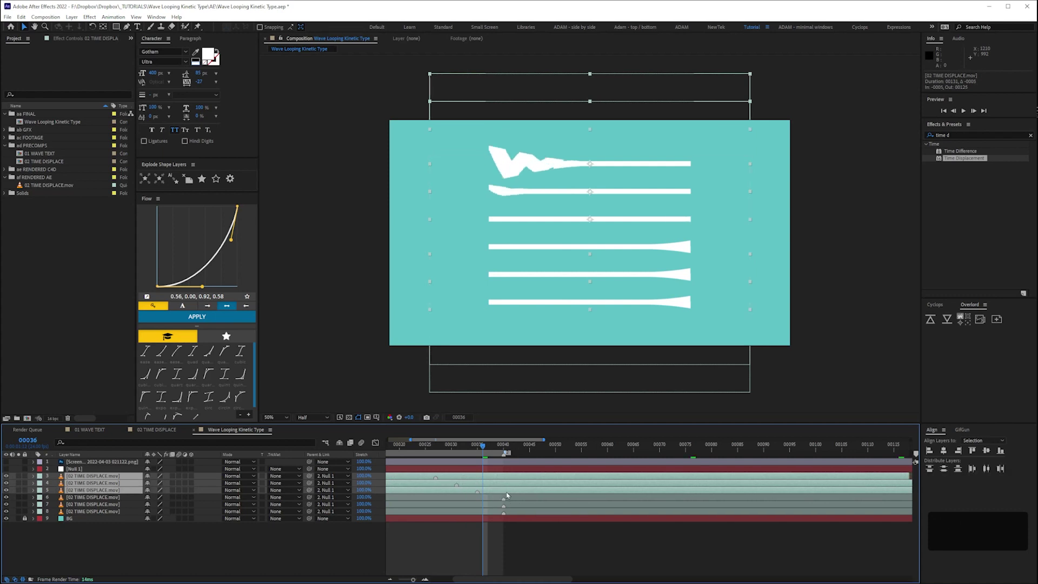
{"action": "left_click_drag", "start_coordinate": [507, 495], "coordinate": [513, 496]}
{"action": "left_click_drag", "start_coordinate": [515, 497], "coordinate": [504, 504], "text": "shift"}
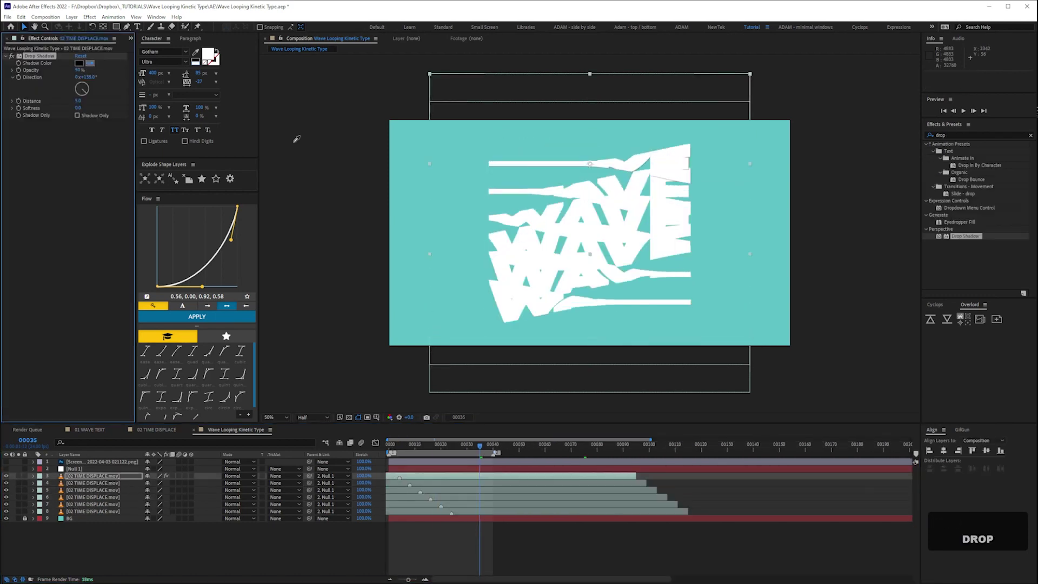
Step: Set the uppermost text layer's Drop Shadow to dark teal, direction 180° and softness 100, and copy it to the other five text layers
{"action": "left_click", "coordinate": [79, 63]}
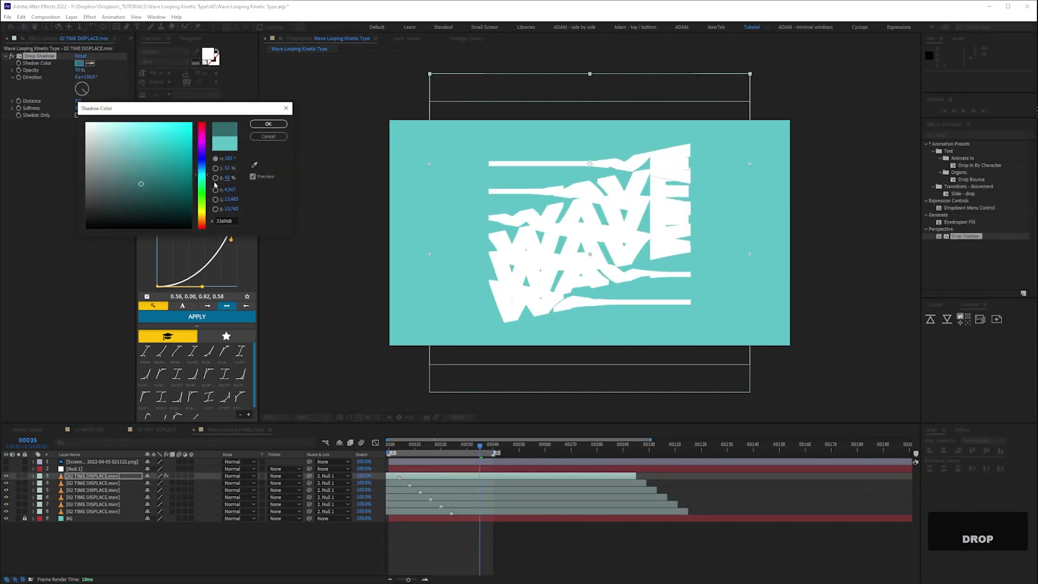
{"action": "key", "text": "Return"}
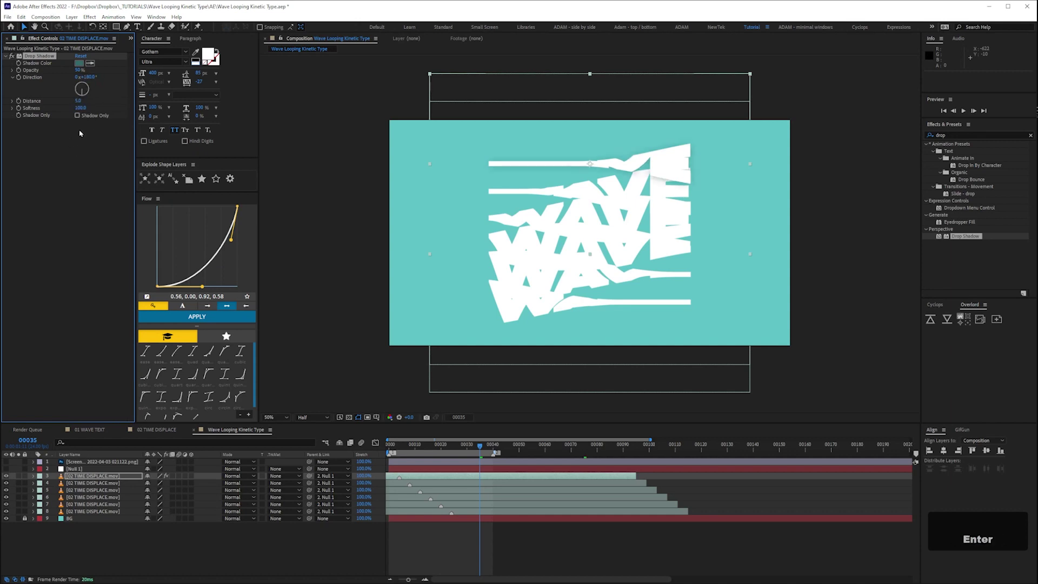
{"action": "key", "text": "ctrl+c"}
{"action": "left_click", "coordinate": [93, 483]}
{"action": "left_click", "coordinate": [93, 511], "text": "shift"}
{"action": "key", "text": "ctrl+v"}
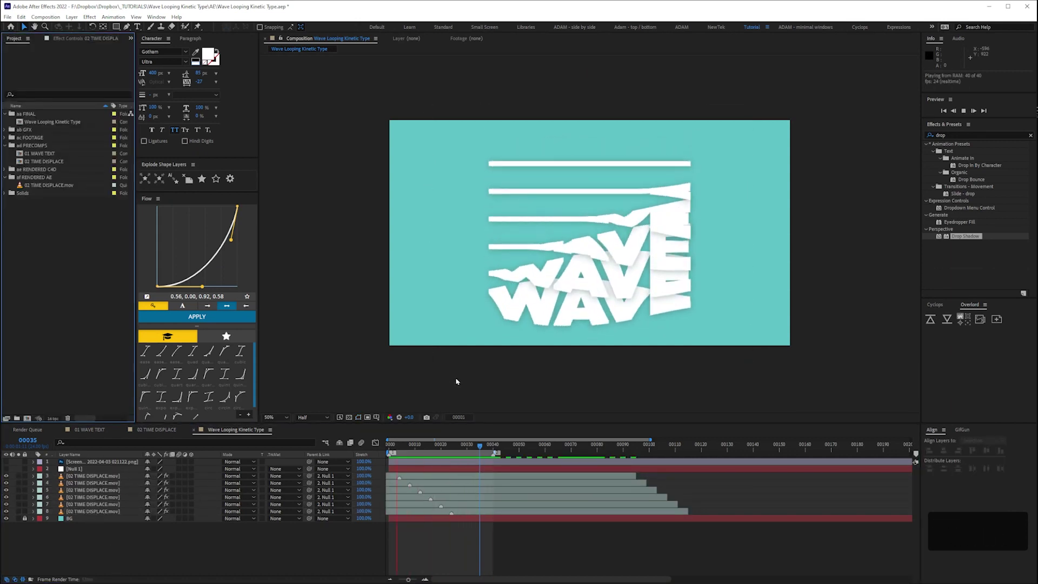
{"action": "key", "text": "space"}
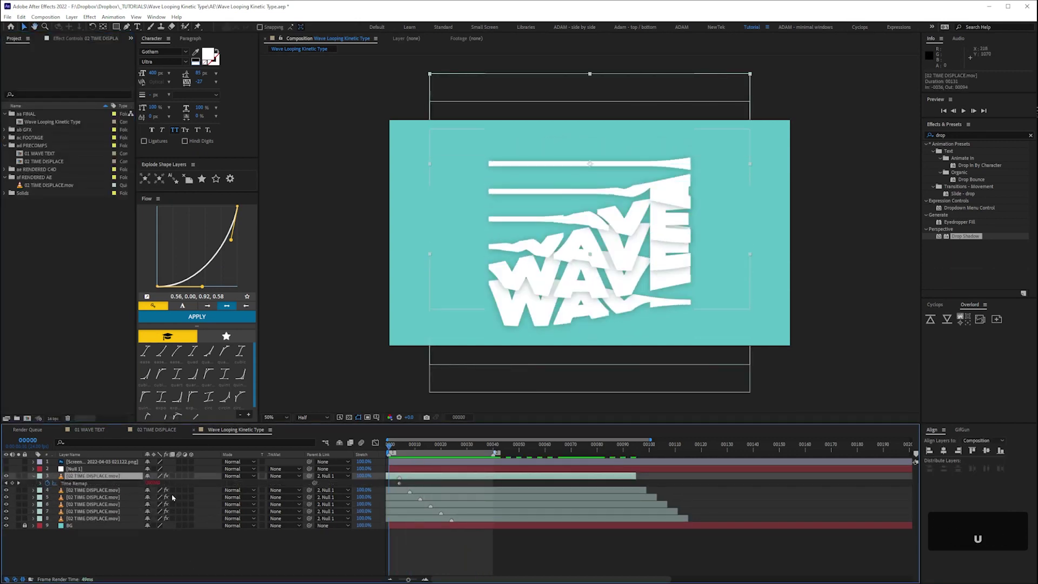
Step: Shift all six staggered text layers later in time so the uppermost one starts at frame 0
{"action": "left_click", "coordinate": [119, 518], "text": "shift"}
{"action": "left_click_drag", "start_coordinate": [408, 479], "coordinate": [514, 480]}
{"action": "left_click", "coordinate": [92, 476]}
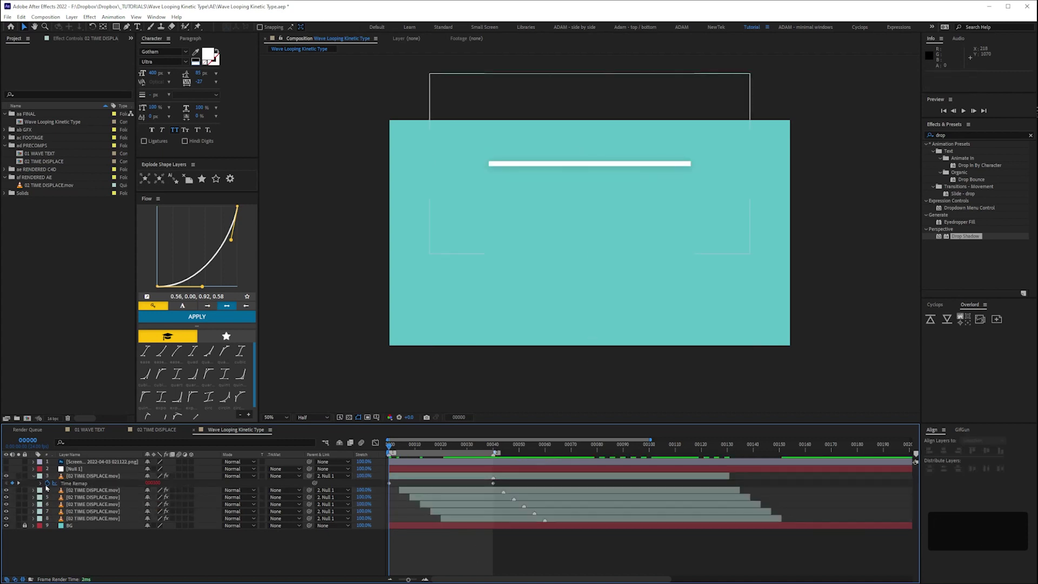
Step: Solo the uppermost text layer, ease its Time Remap keyframes and add an eased keyframe at frame 20
{"action": "left_click", "coordinate": [18, 476]}
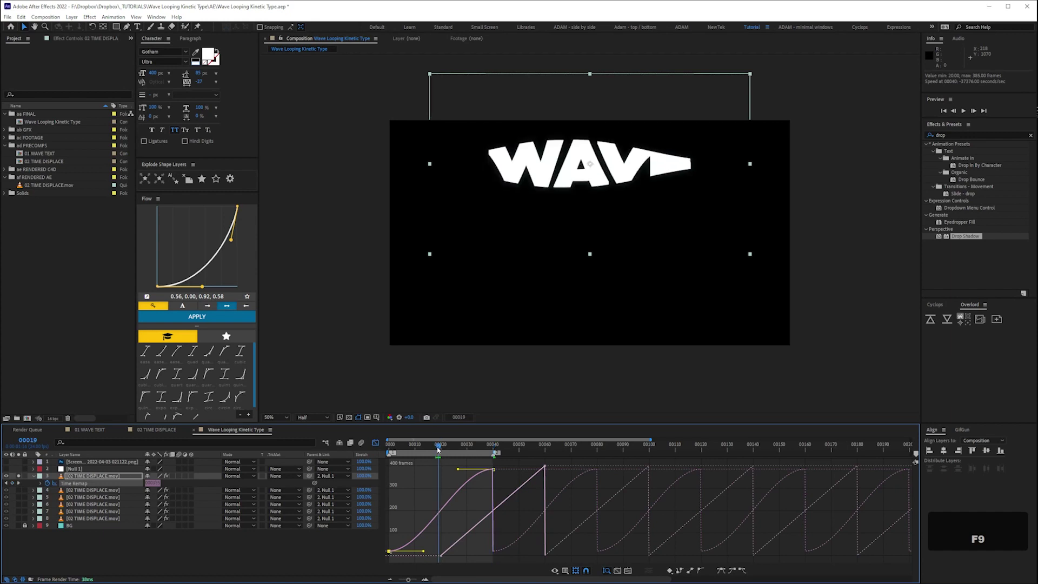
{"action": "left_click", "coordinate": [127, 537]}
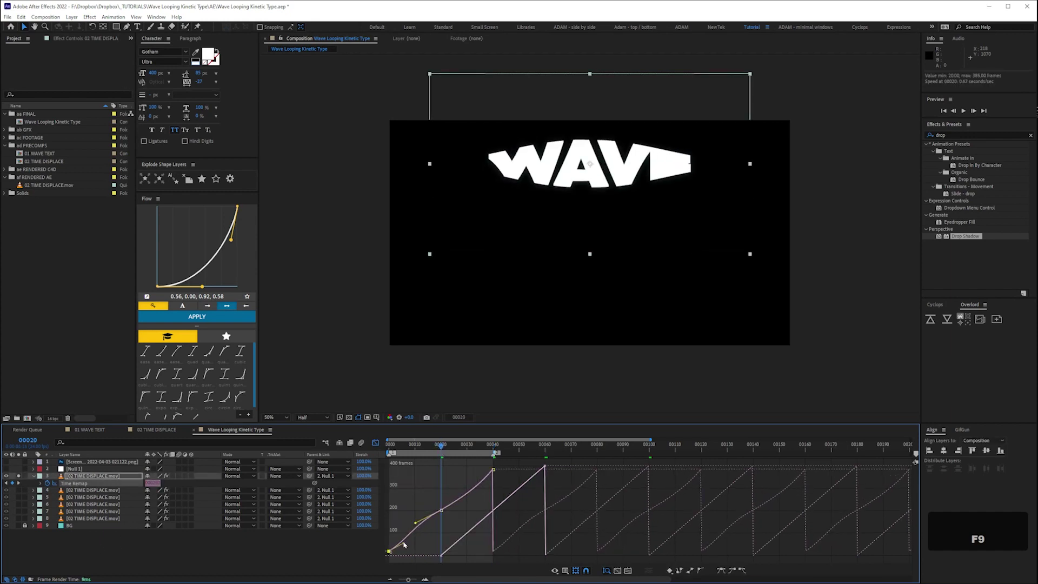
{"action": "key", "text": "shift+F3"}
{"action": "key", "text": "space"}
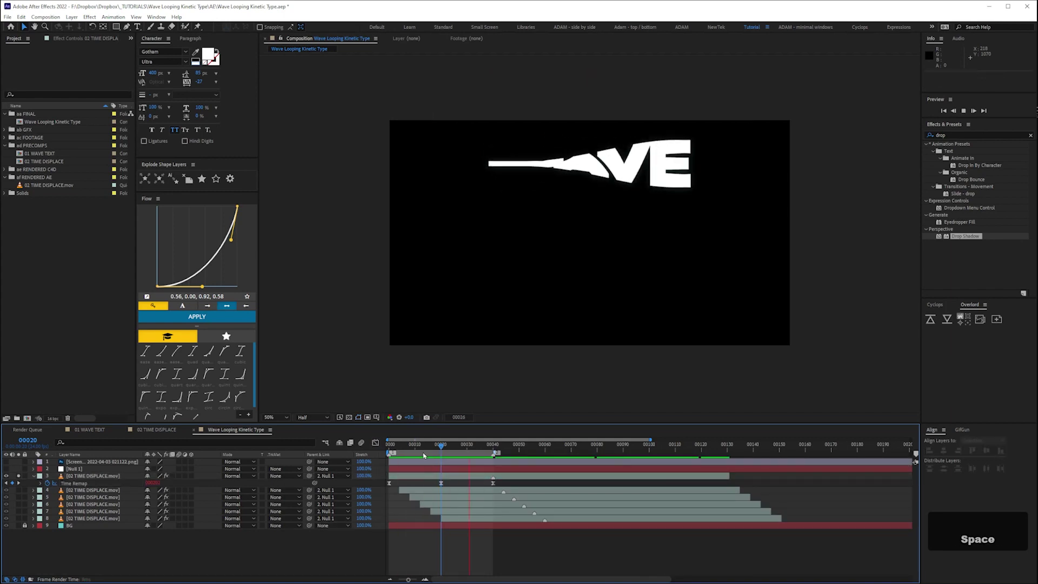
{"action": "key", "text": "space"}
Step: Shape the uppermost text layer's Time Remap curve to be steep at both ends and slower around frame 20, and preview the result
{"action": "left_click", "coordinate": [441, 483]}
{"action": "left_click", "coordinate": [376, 443]}
{"action": "key", "text": "grave"}
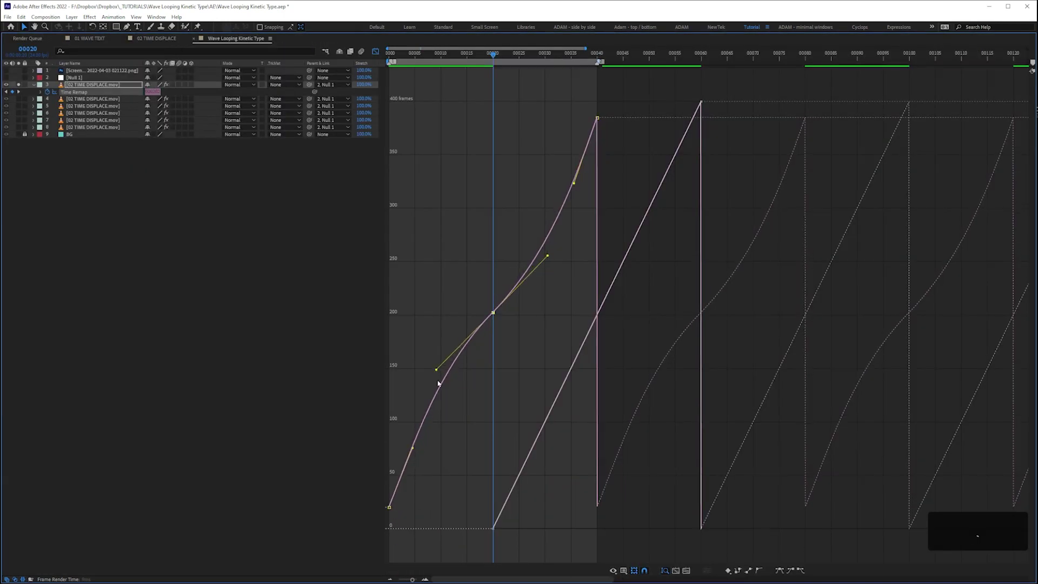
{"action": "key", "text": "grave"}
{"action": "key", "text": "space"}
{"action": "key", "text": "shift+F3"}
{"action": "key", "text": "u"}
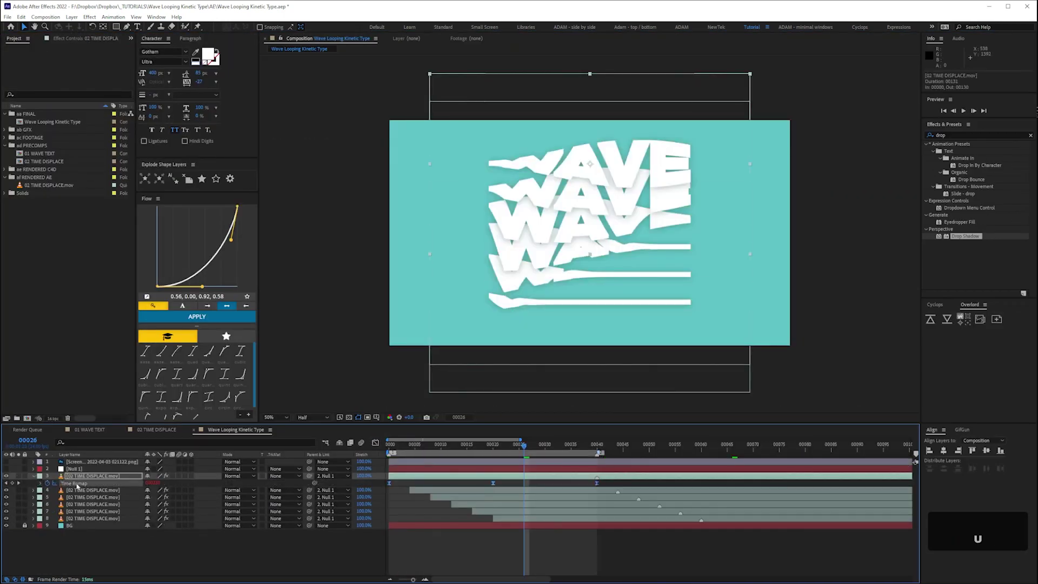
Step: Reveal the other five text layers' Time Remap keyframes and paste the copied eased keyframes at the start of layers 4 and 5
{"action": "left_click", "coordinate": [78, 490]}
{"action": "left_click", "coordinate": [81, 518], "text": "shift"}
{"action": "key", "text": "u"}
{"action": "key", "text": "i"}
{"action": "key", "text": "ctrl+v"}
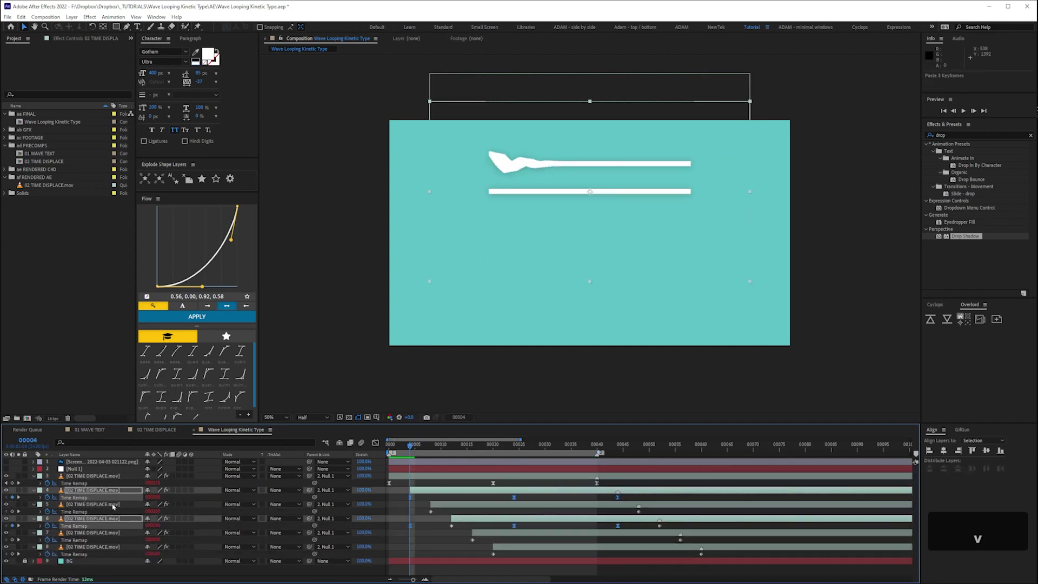
{"action": "key", "text": "ctrl+z"}
{"action": "left_click", "coordinate": [79, 497]}
{"action": "left_click", "coordinate": [73, 512]}
{"action": "key", "text": "ctrl+v"}
Step: Paste the eased Time Remap keyframes onto layers 6, 7 and 8, each at its own first keyframe
{"action": "left_click", "coordinate": [18, 525]}
{"action": "left_click", "coordinate": [73, 526]}
{"action": "key", "text": "ctrl+v"}
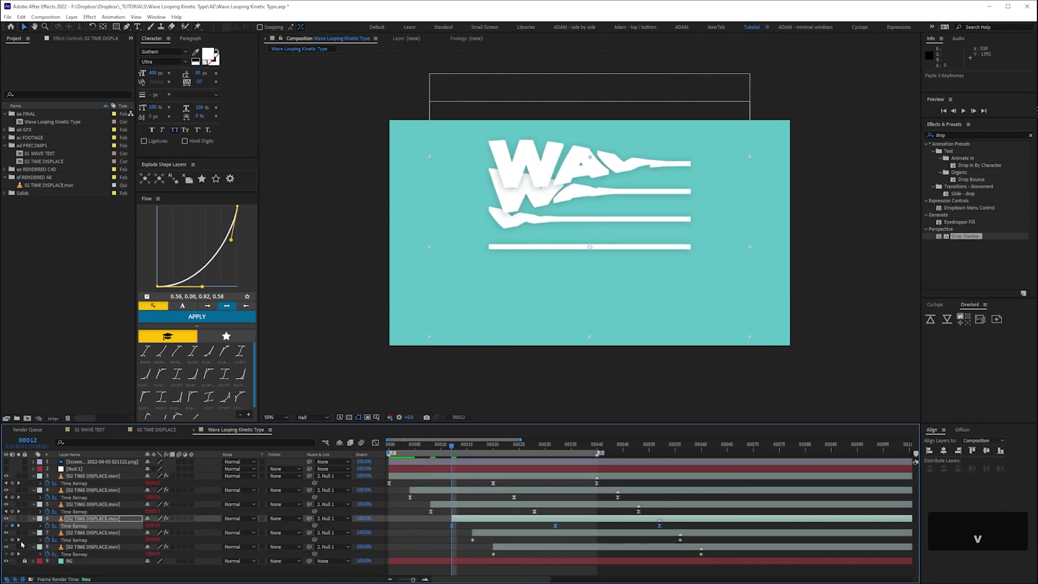
{"action": "left_click", "coordinate": [18, 539]}
{"action": "left_click", "coordinate": [73, 540]}
{"action": "key", "text": "ctrl+v"}
{"action": "left_click", "coordinate": [18, 554]}
{"action": "left_click", "coordinate": [73, 554]}
{"action": "key", "text": "ctrl+v"}
Step: Collapse the keyframes of all six text layers and slide the layers earlier in time together
{"action": "left_click", "coordinate": [92, 476], "text": "shift"}
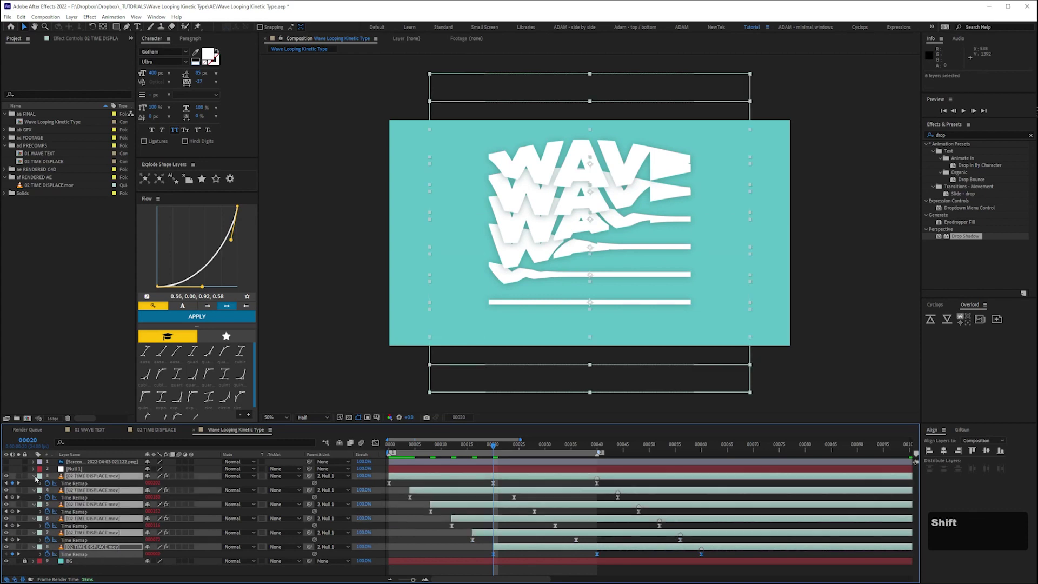
{"action": "key", "text": "u"}
{"action": "left_click_drag", "start_coordinate": [553, 476], "coordinate": [391, 475]}
{"action": "key", "text": "Home"}
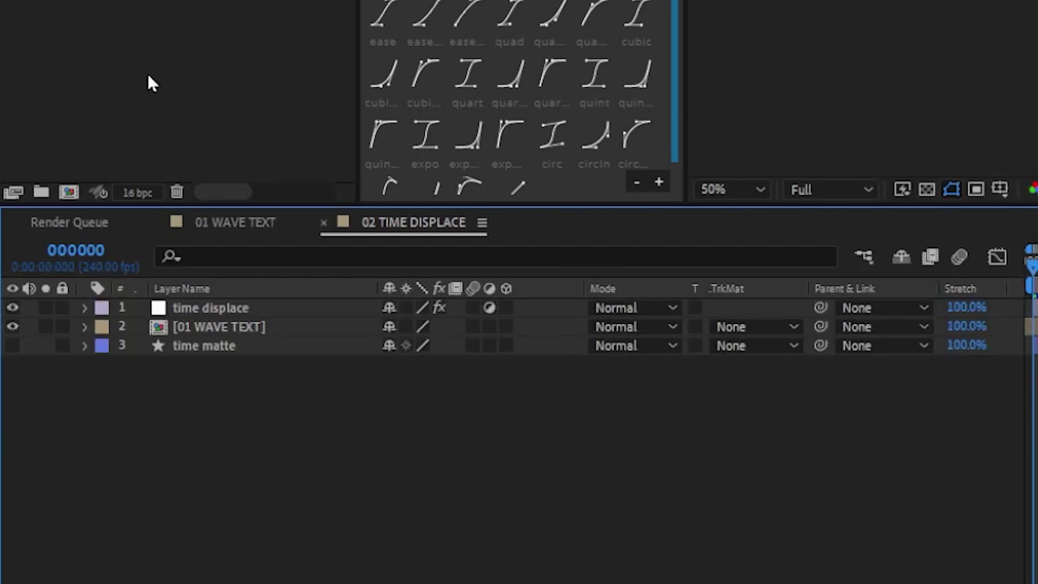
Step: In the 01 WAVE TEXT composition, add a keyframed front colour to the WAVE group of the wave Outlines layer and check the shading
{"action": "left_click", "coordinate": [93, 232]}
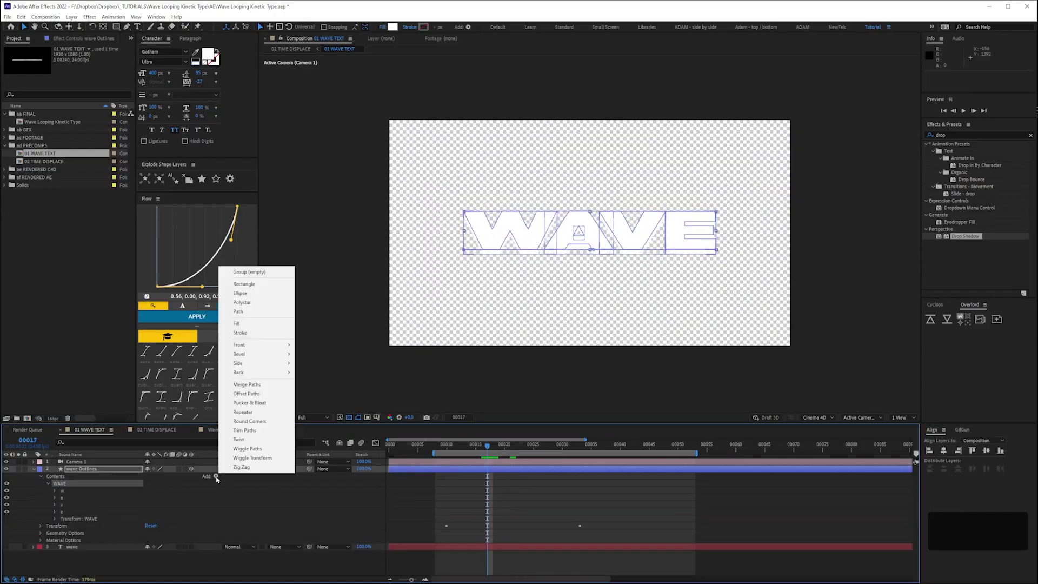
{"action": "mouse_move", "coordinate": [239, 345]}
{"action": "left_click", "coordinate": [327, 346]}
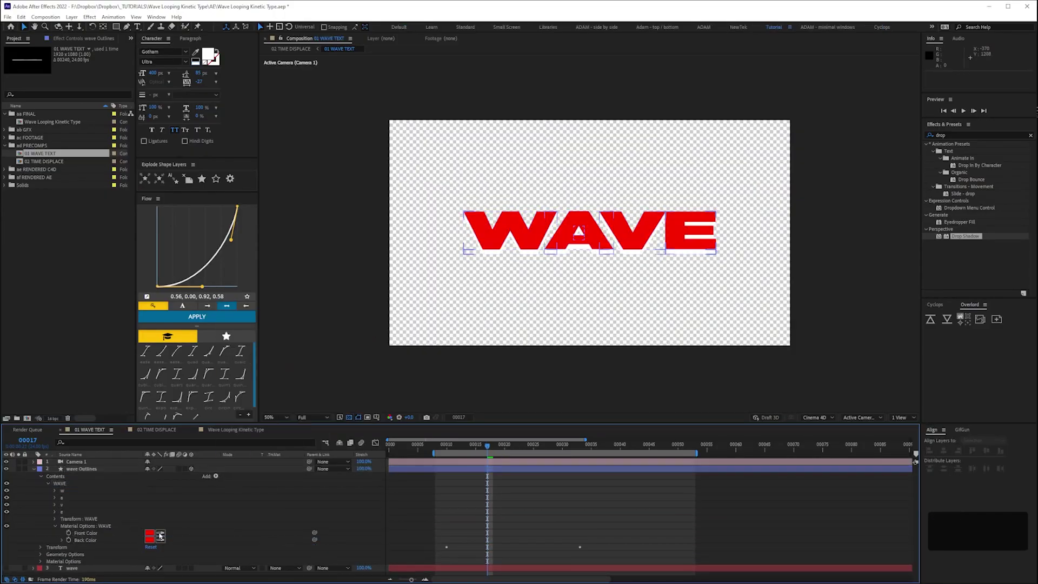
{"action": "left_click_drag", "start_coordinate": [485, 450], "coordinate": [479, 450]}
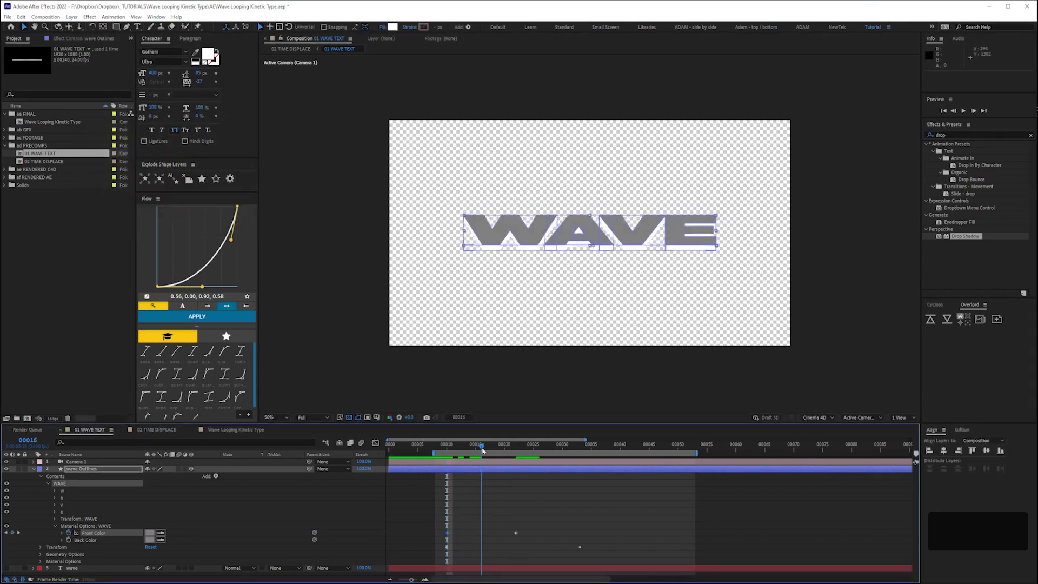
Step: Reveal the wave Outlines layer's keyframes, smooth the Front Color speed curve in the graph editor, and scrub through the colour animation
{"action": "key", "text": "u"}
{"action": "key", "text": "shift+F3"}
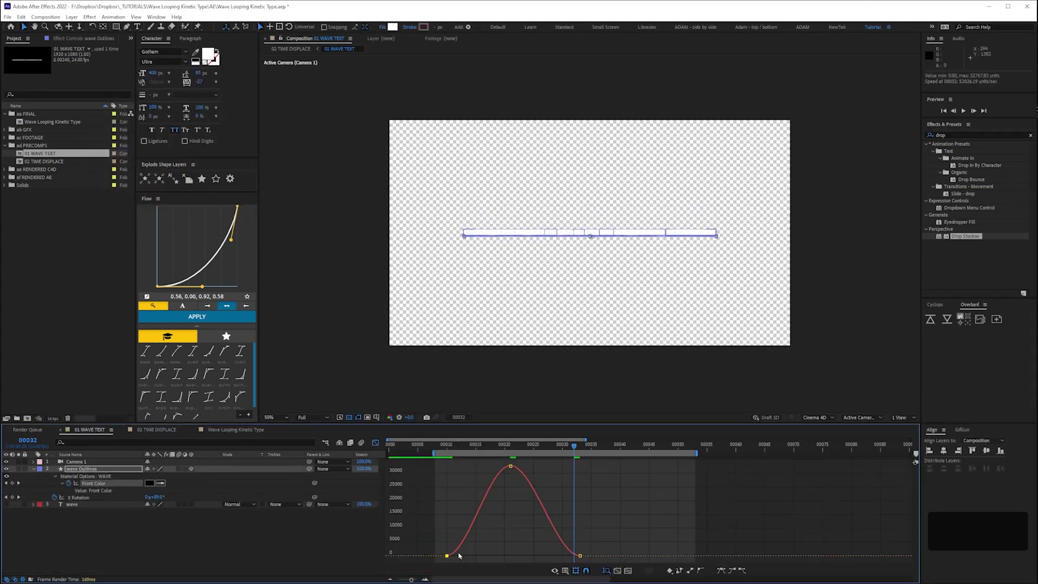
{"action": "key", "text": "shift+F3"}
{"action": "key", "text": "ctrl+shift+a"}
{"action": "left_click_drag", "start_coordinate": [496, 448], "coordinate": [551, 448]}
Step: Re-render the 02 TIME DISPLACE composition through the render queue and preview the shaded text rows in Wave Looping Kinetic Type
{"action": "left_click", "coordinate": [156, 429]}
{"action": "left_click", "coordinate": [42, 435]}
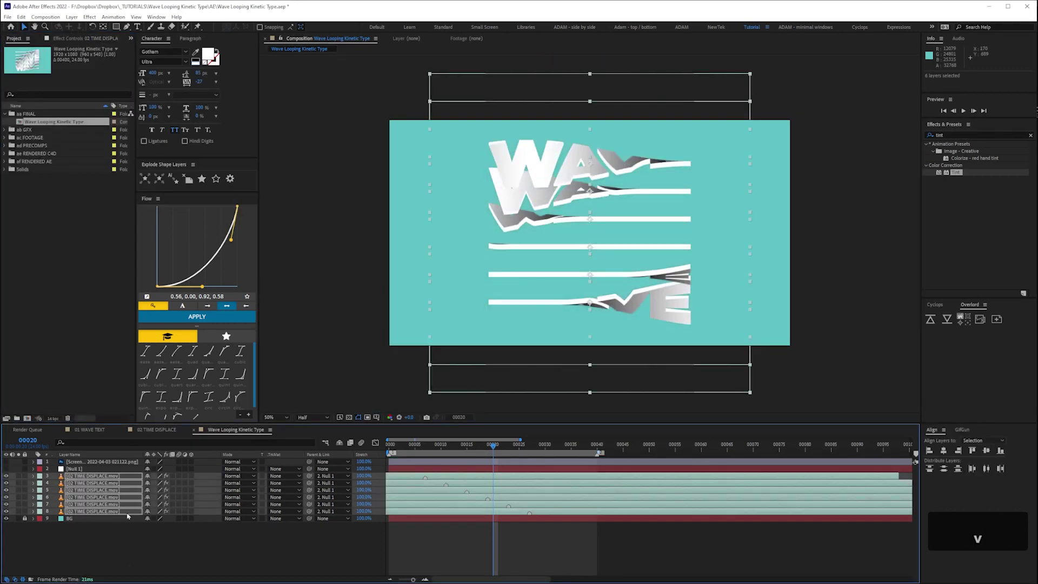
{"action": "key", "text": "KP_0"}
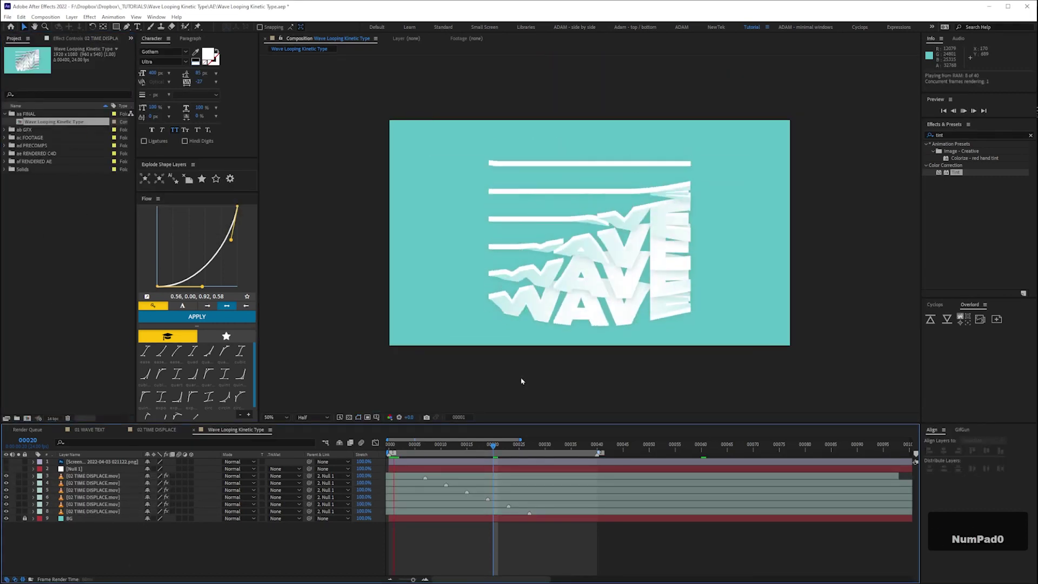